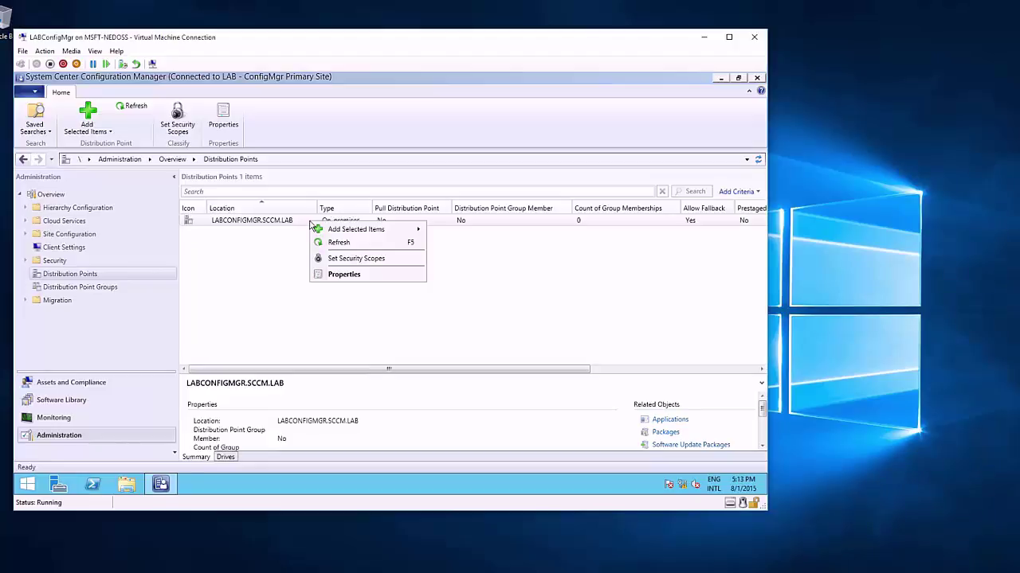
Step: Bring up the actions for the LABCONFIGMGR.SCCM.LAB distribution point to reach its properties
left_click(348, 276)
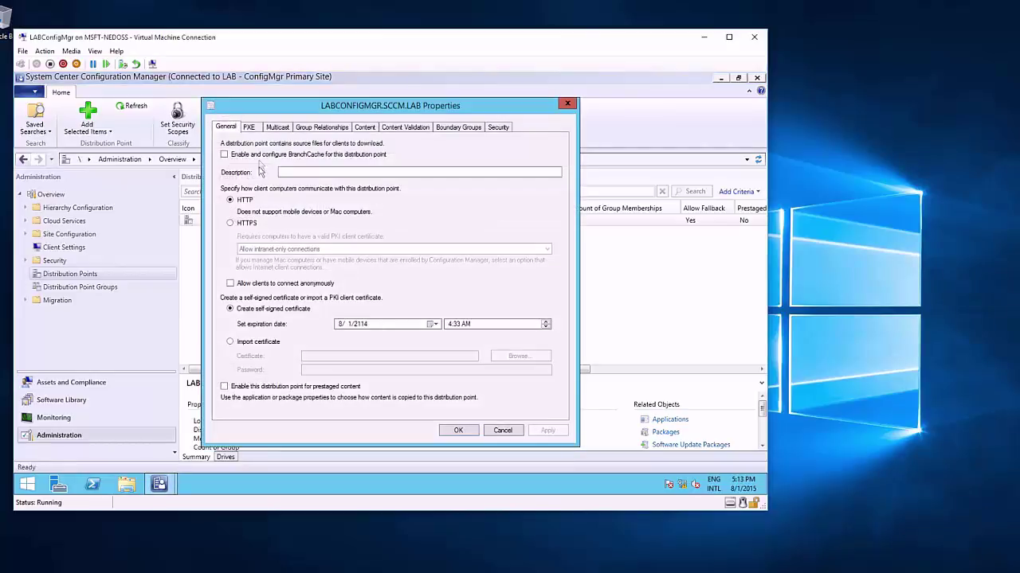
Step: Enable PXE support for clients on LABCONFIGMGR.SCCM.LAB, accepting the required PXE ports
left_click(251, 129)
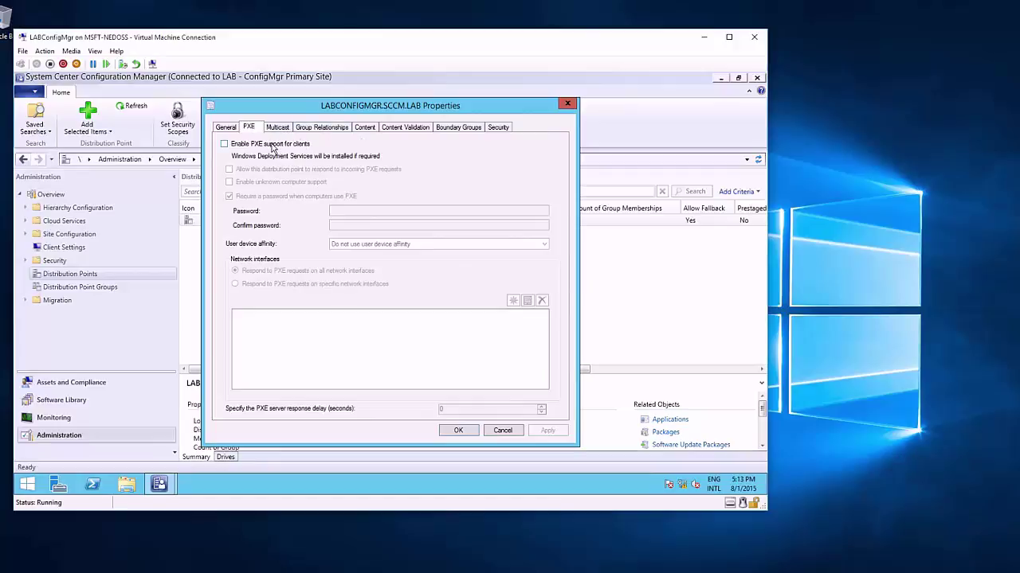
left_click(272, 146)
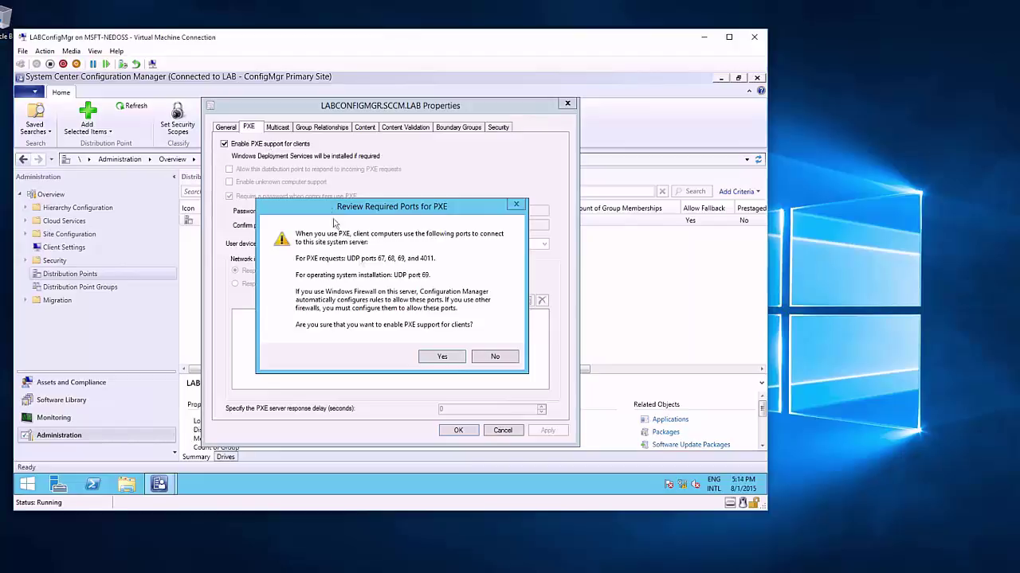
left_click(440, 357)
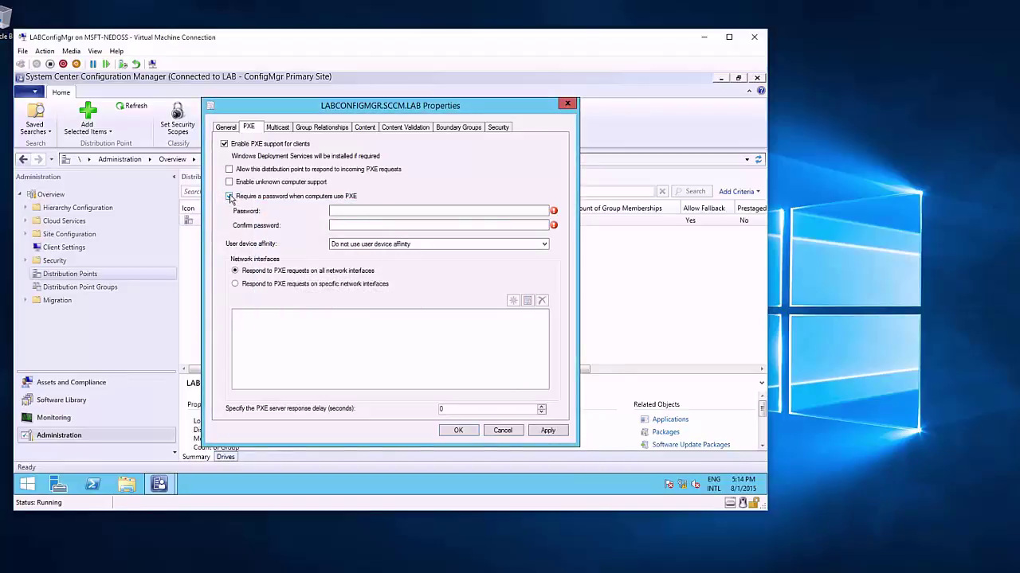
Step: Allow responding to PXE requests and unknown computer support with no password, then save
left_click(229, 197)
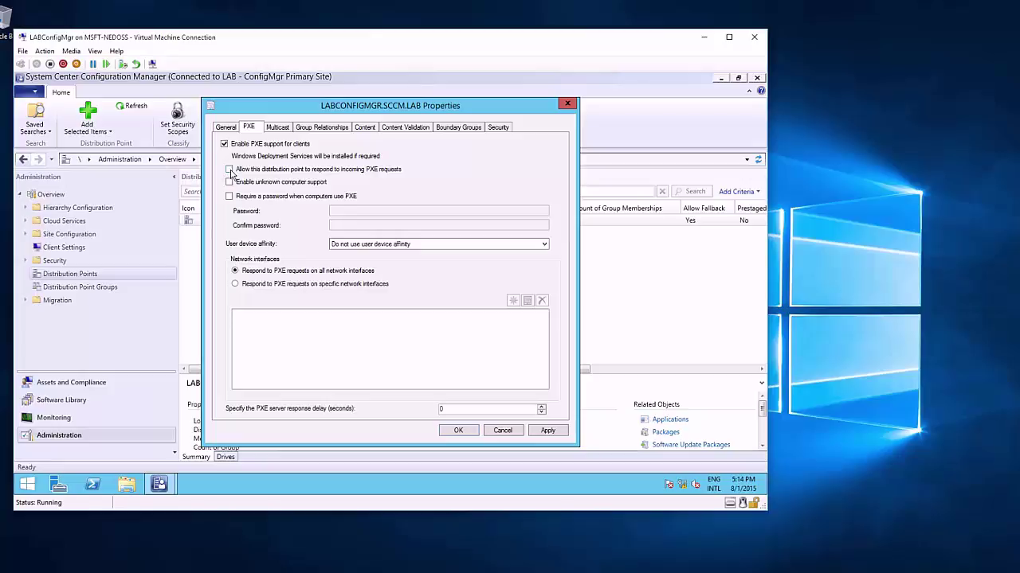
left_click(230, 170)
left_click(229, 182)
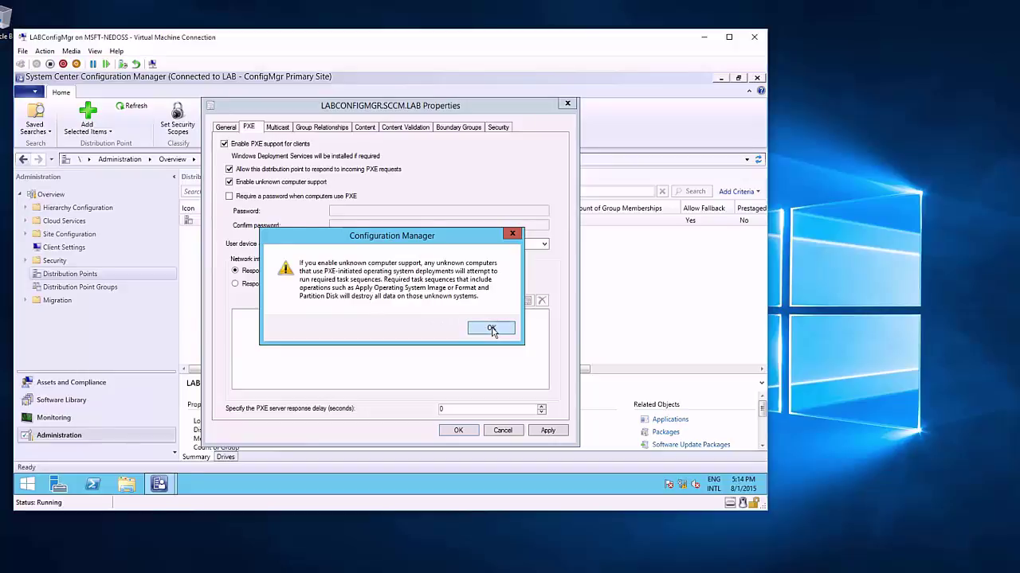
left_click(492, 329)
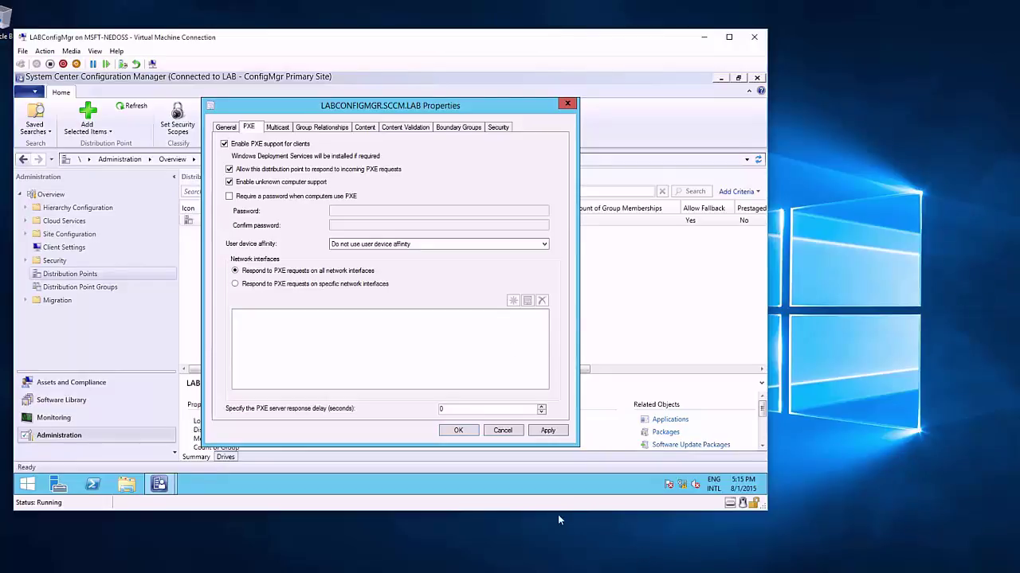
left_click(550, 433)
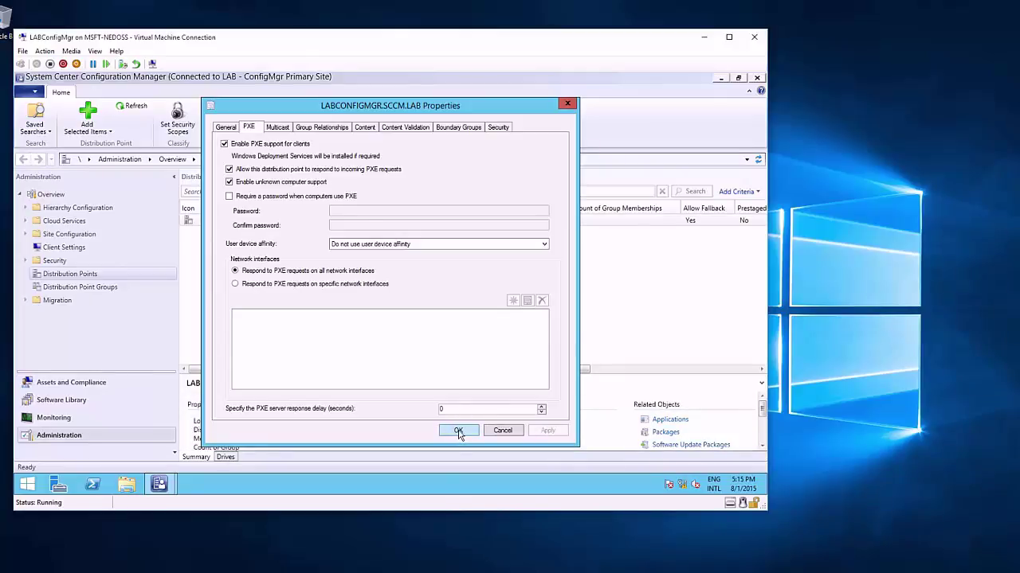
left_click(459, 431)
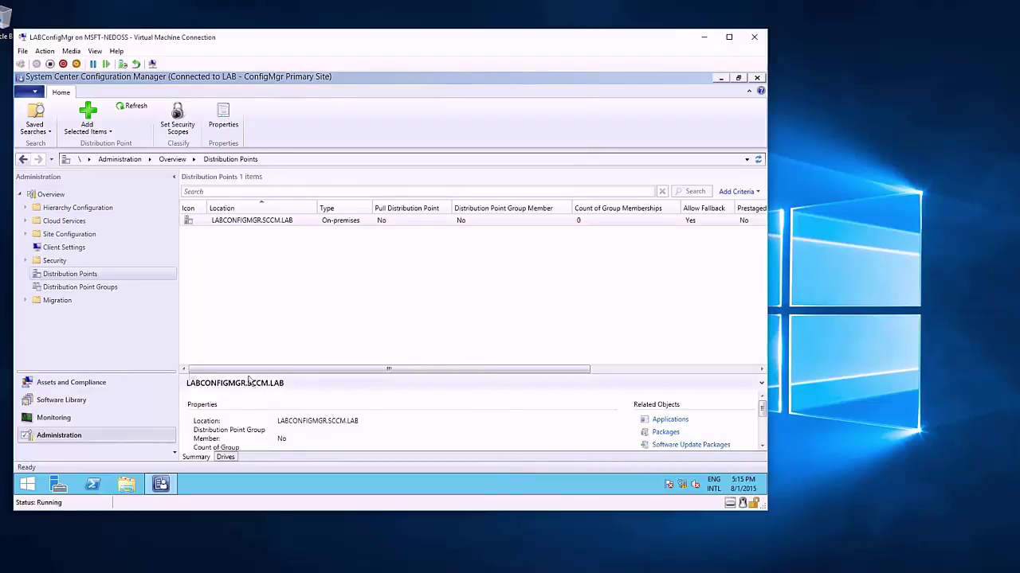
Step: Open the Software Distribution site component for the LAB site from Site Configuration > Sites
left_click(64, 235)
left_click(25, 234)
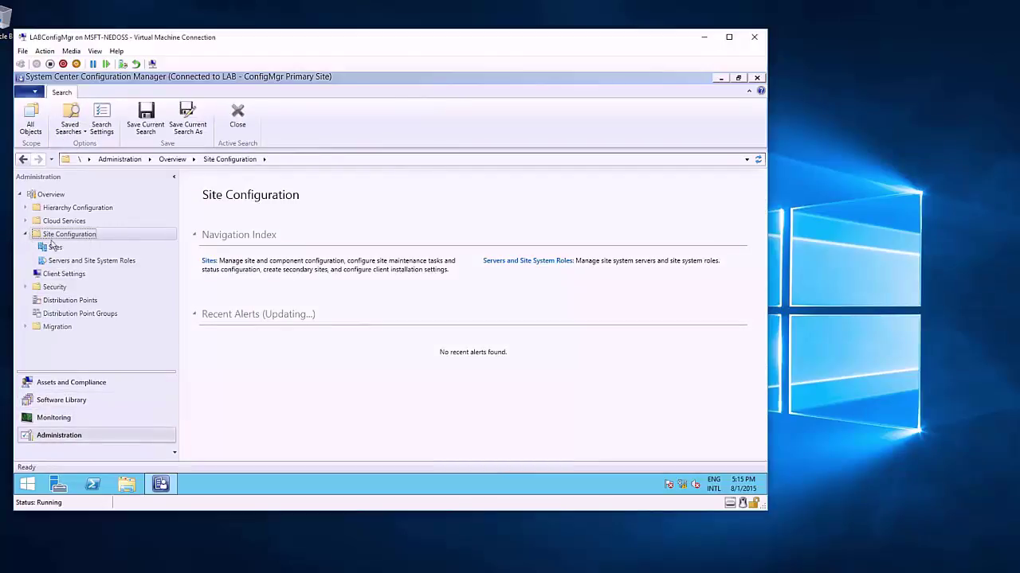
left_click(55, 247)
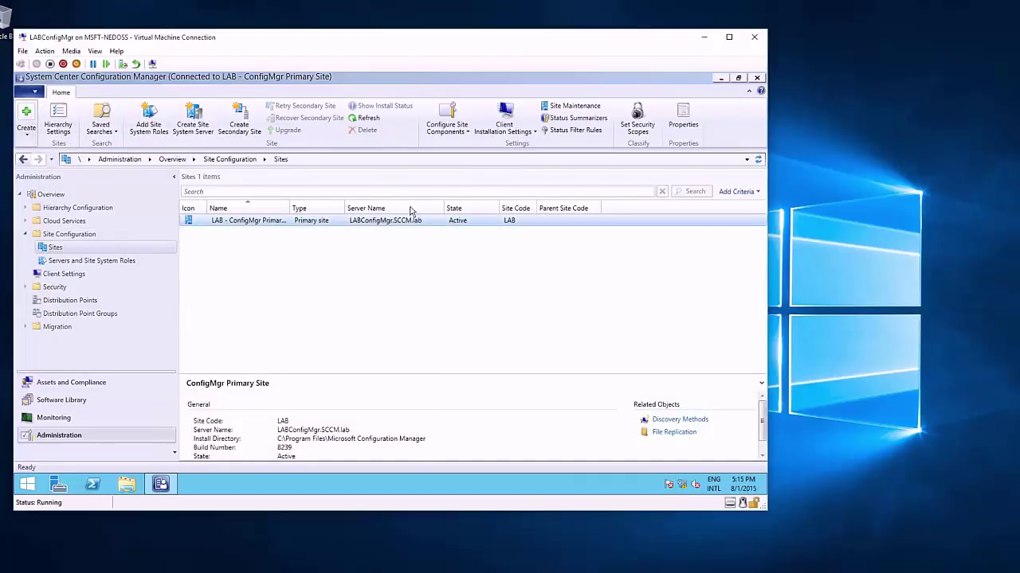
left_click(466, 132)
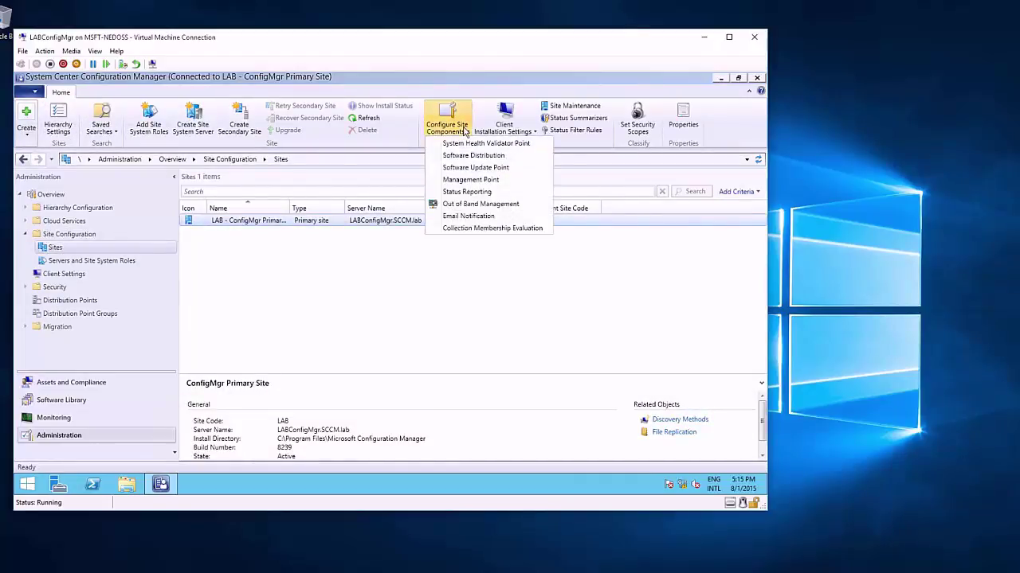
left_click(474, 156)
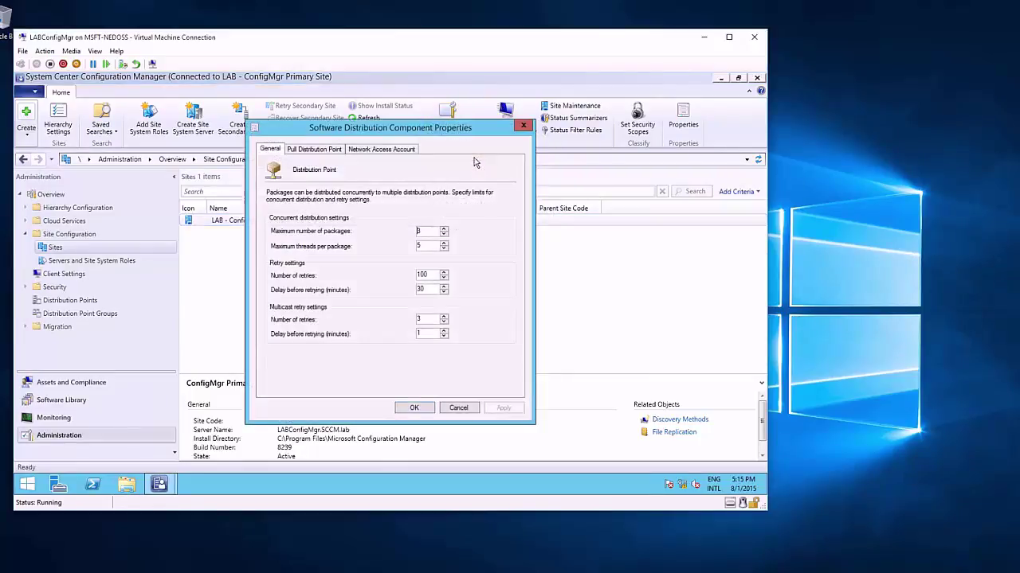
Step: Show the Network Access Account settings of the Software Distribution Component Properties
left_click(386, 150)
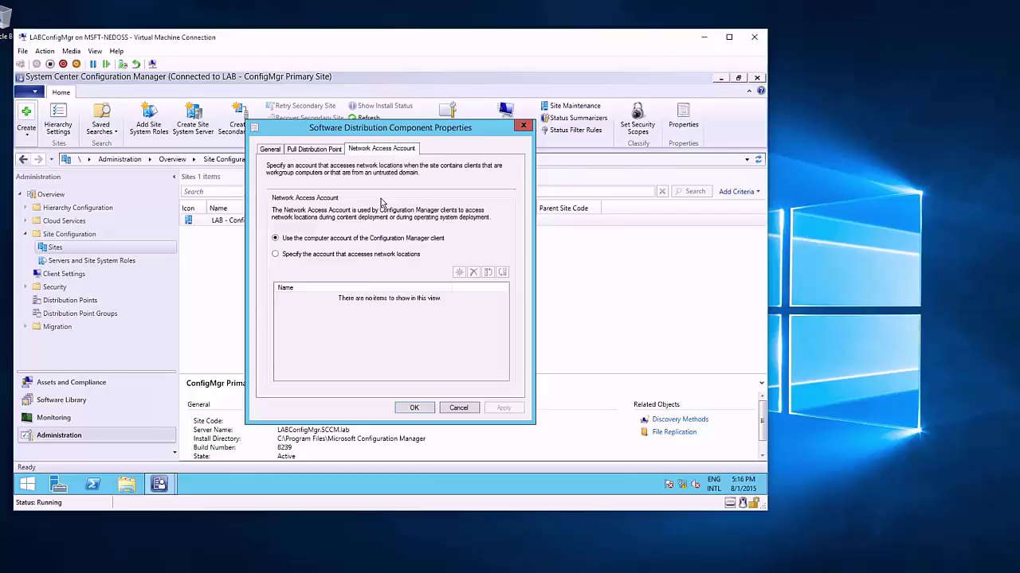
Step: Specify a new network access account, resolving the domain user account in the directory
left_click(371, 254)
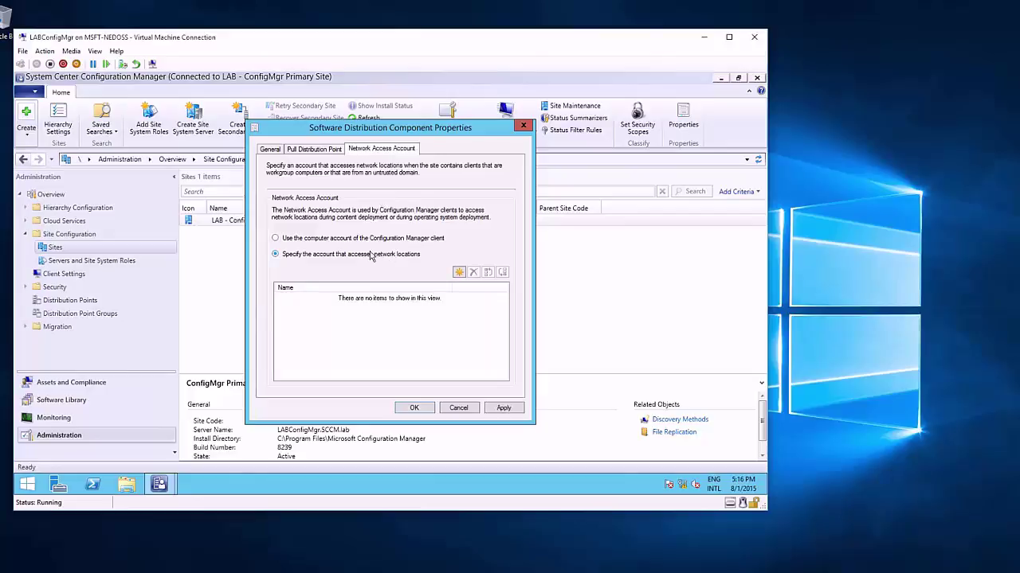
left_click(459, 273)
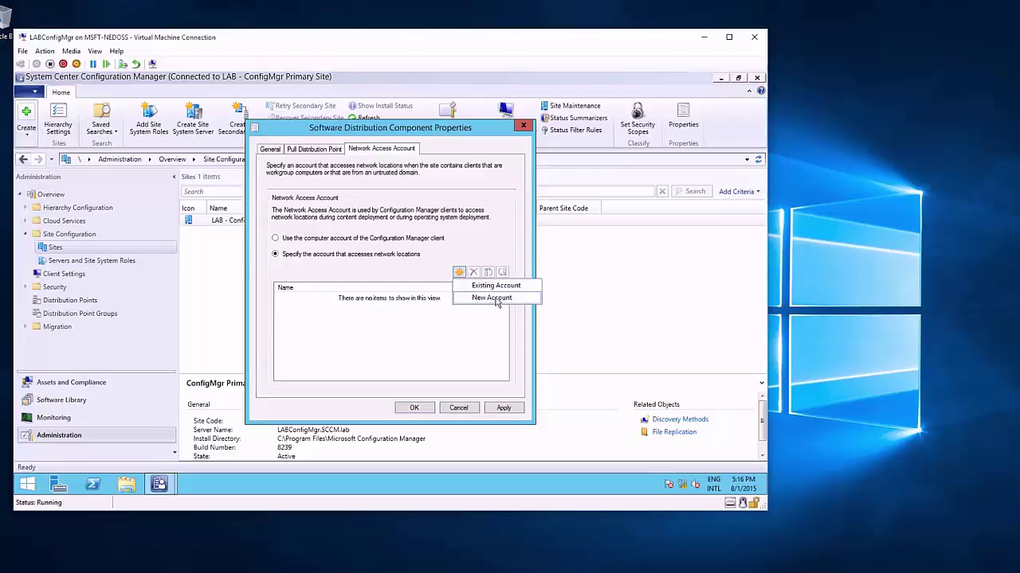
left_click(495, 300)
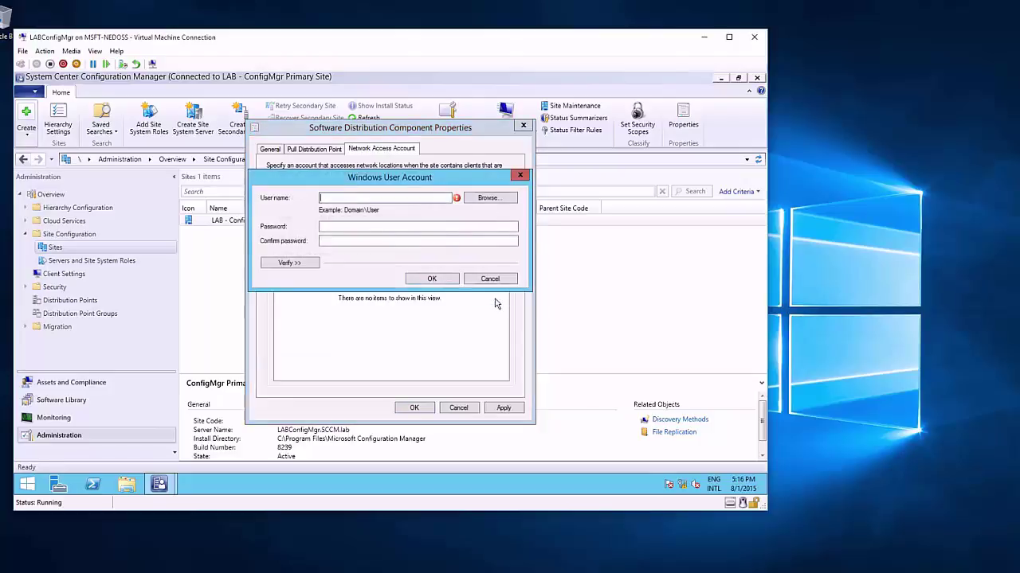
left_click(500, 199)
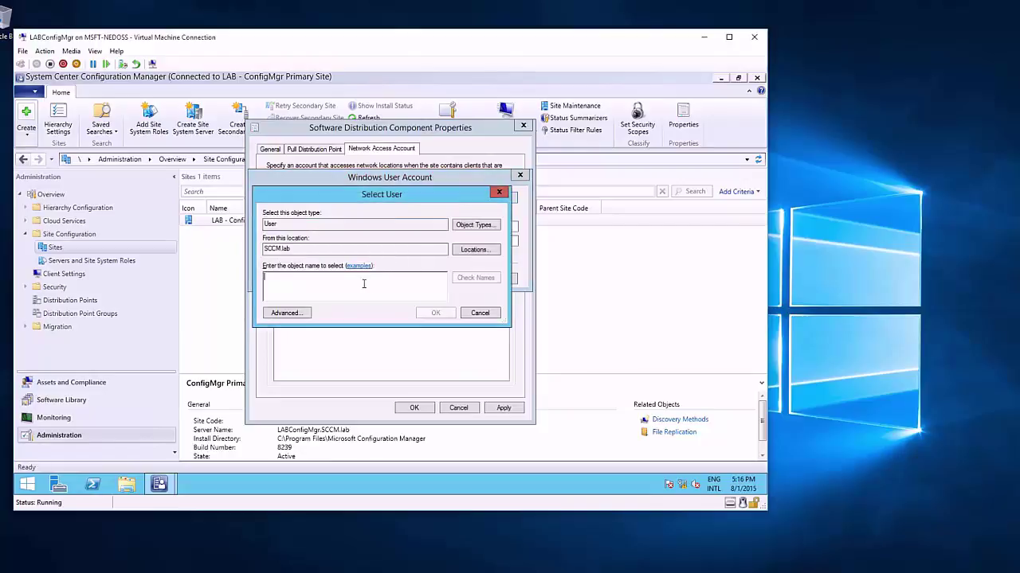
type("Networ")
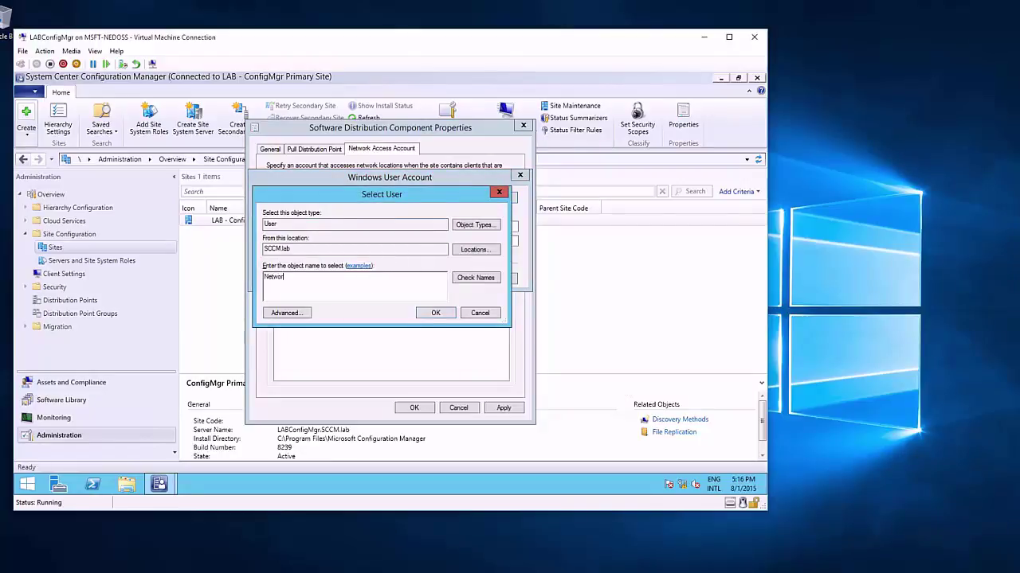
left_click(482, 278)
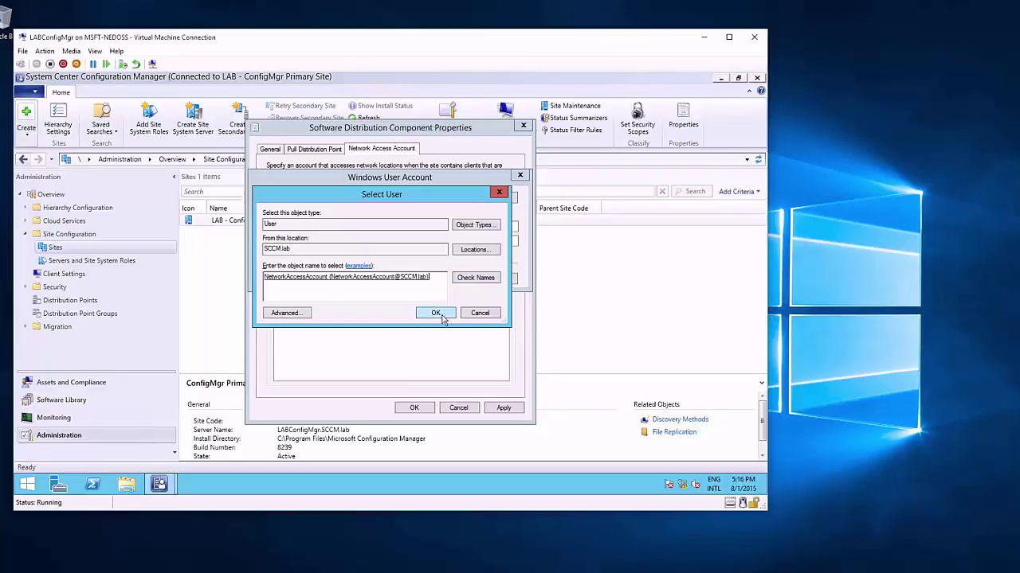
left_click(436, 313)
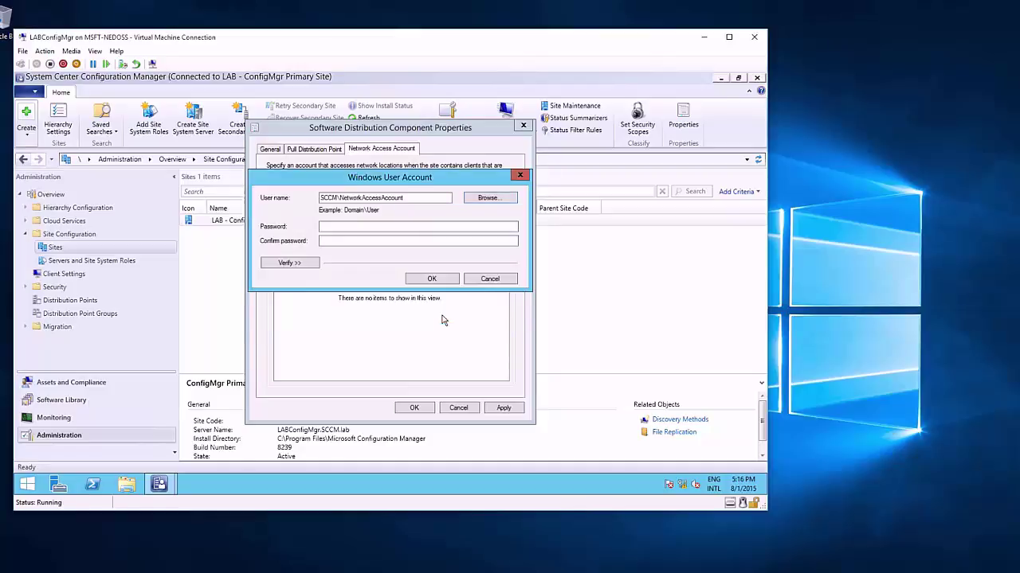
Step: Enter and confirm the account password, then apply and close the component settings
left_click(413, 229)
type("P@ssw0rd")
key("Tab")
type("P@ssw0rd")
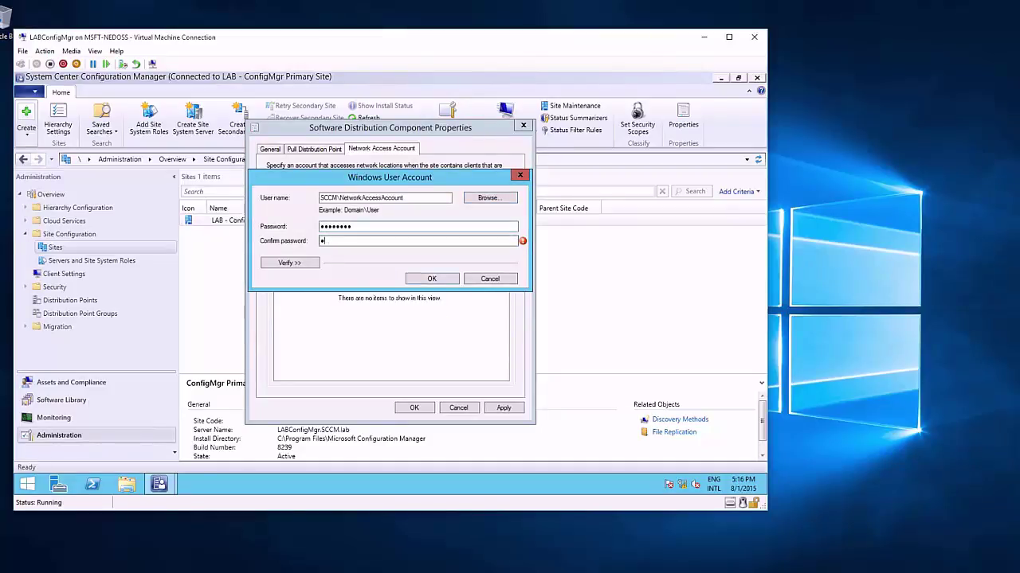
left_click(431, 279)
left_click(507, 408)
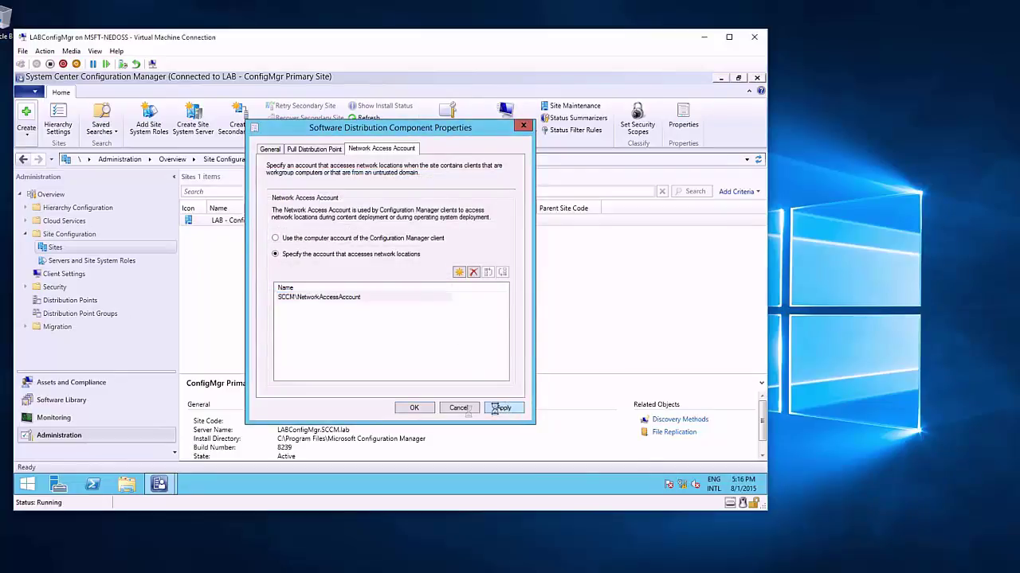
left_click(419, 409)
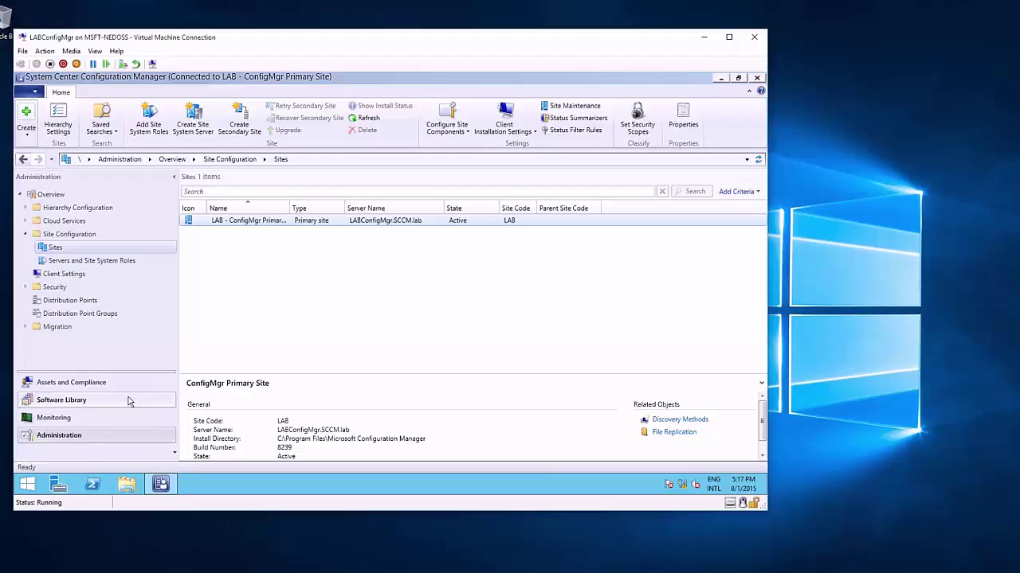
Step: Open Boot image (x64) properties under Software Library > Operating Systems > Boot Images
left_click(128, 397)
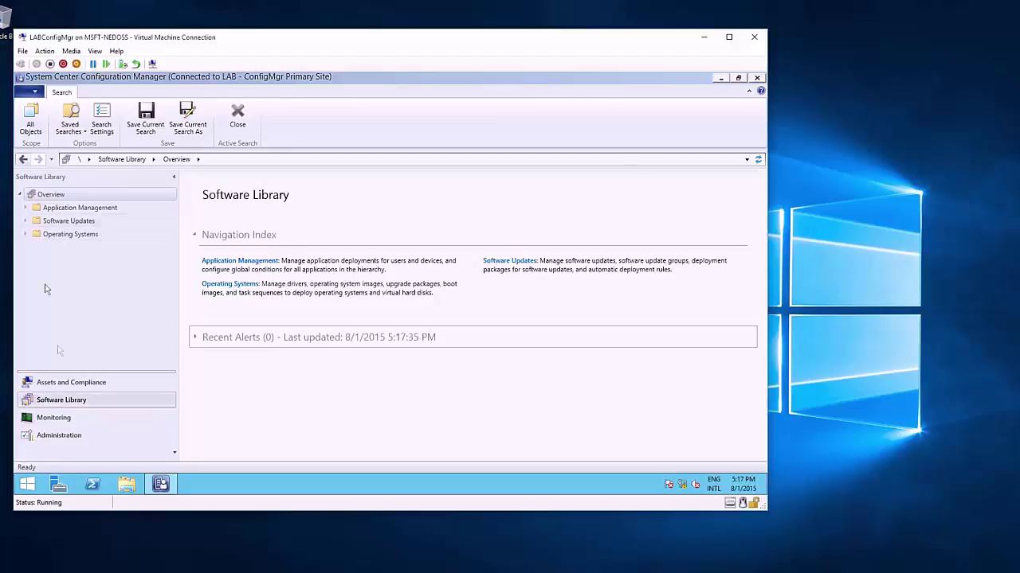
left_click(25, 234)
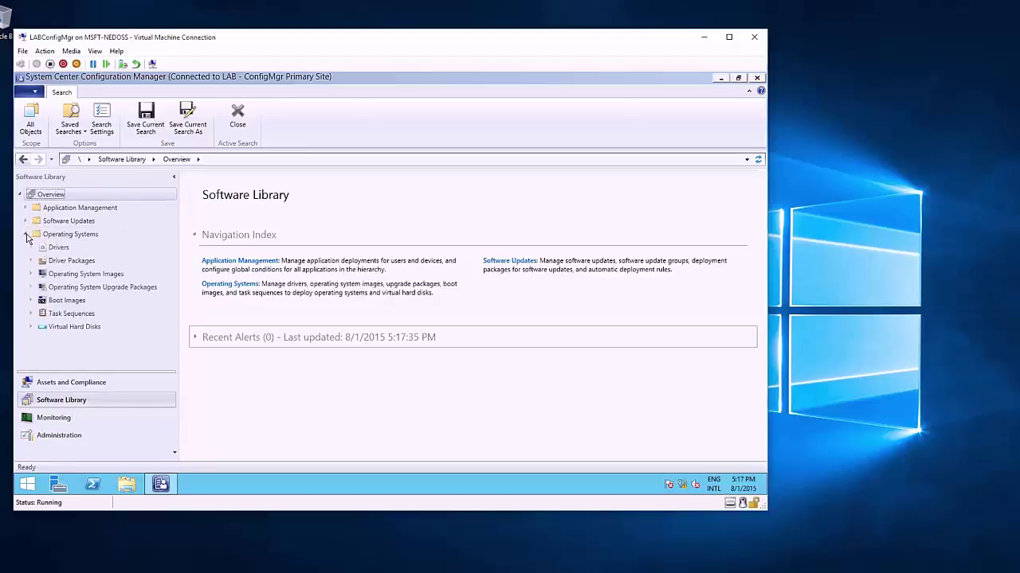
left_click(67, 301)
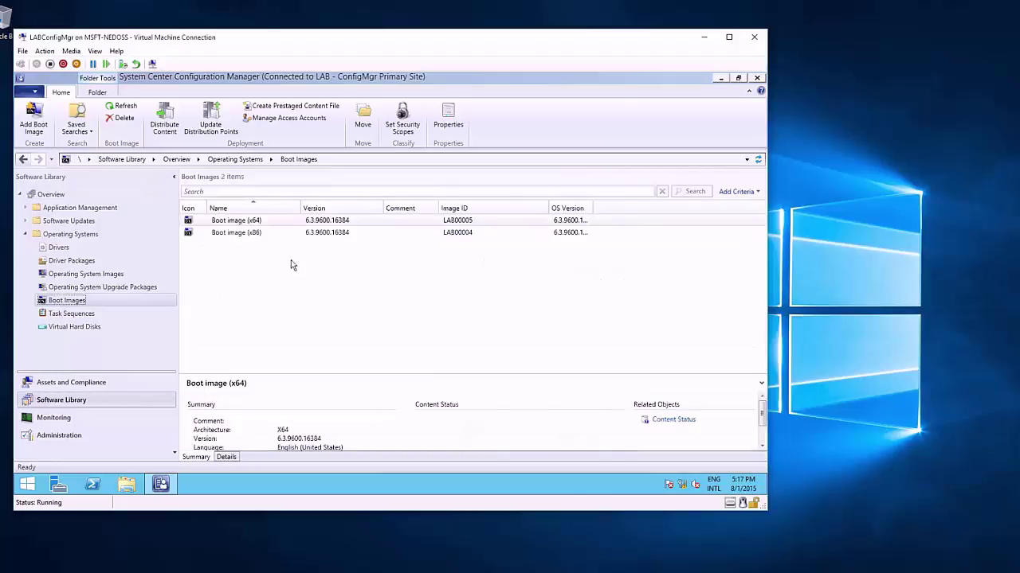
right_click(273, 226)
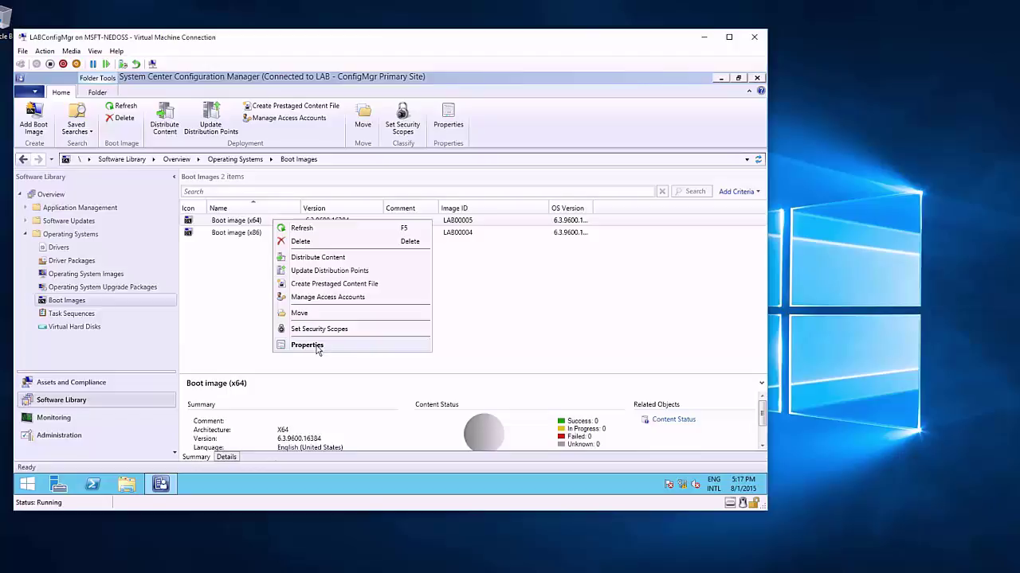
left_click(311, 346)
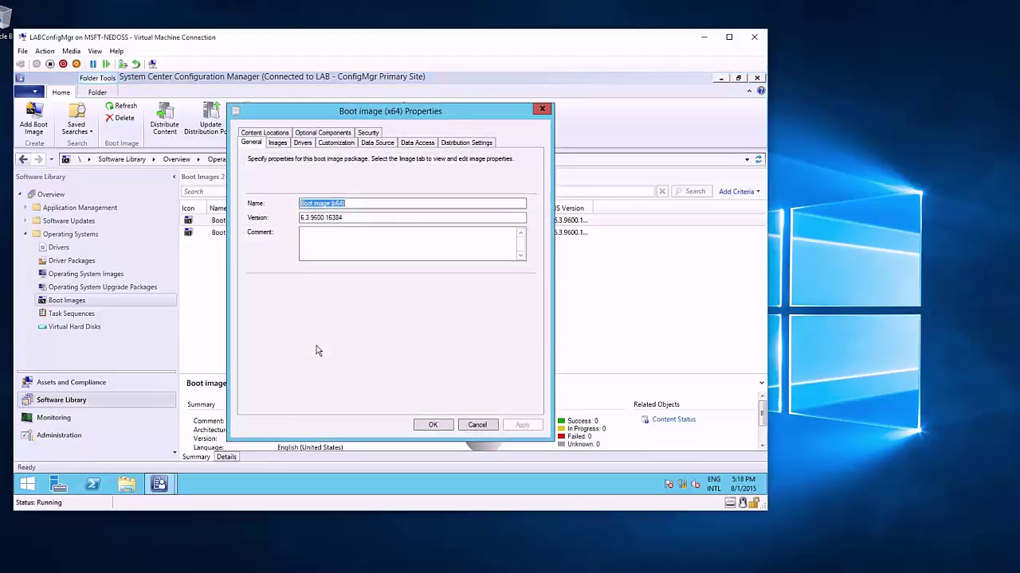
left_click(310, 144)
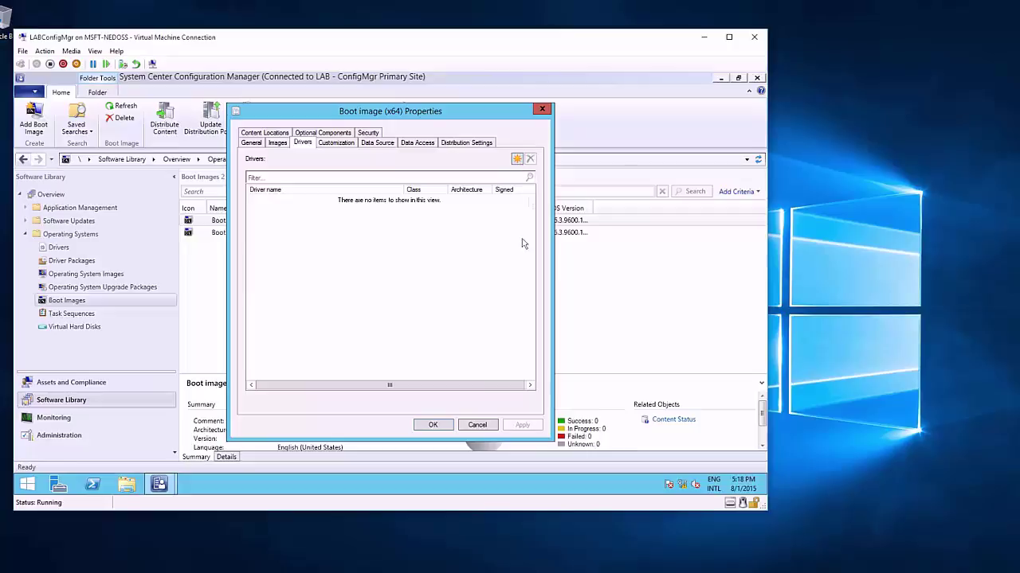
left_click(432, 426)
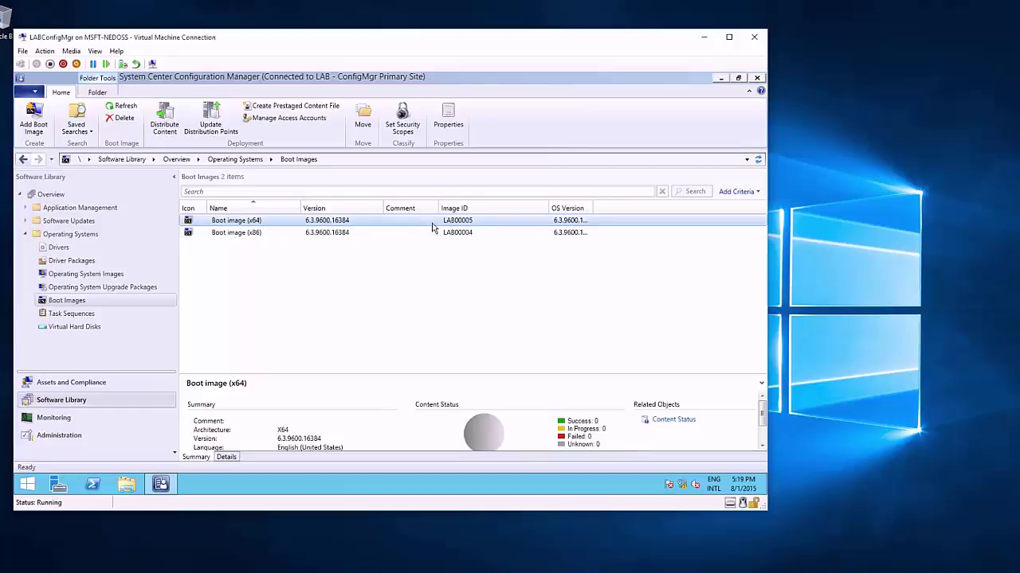
right_click(432, 228)
Step: Send Boot image (x64) content to the LABCONFIGMGR.SCCM.LAB distribution point with the Distribute Content Wizard
left_click(498, 266)
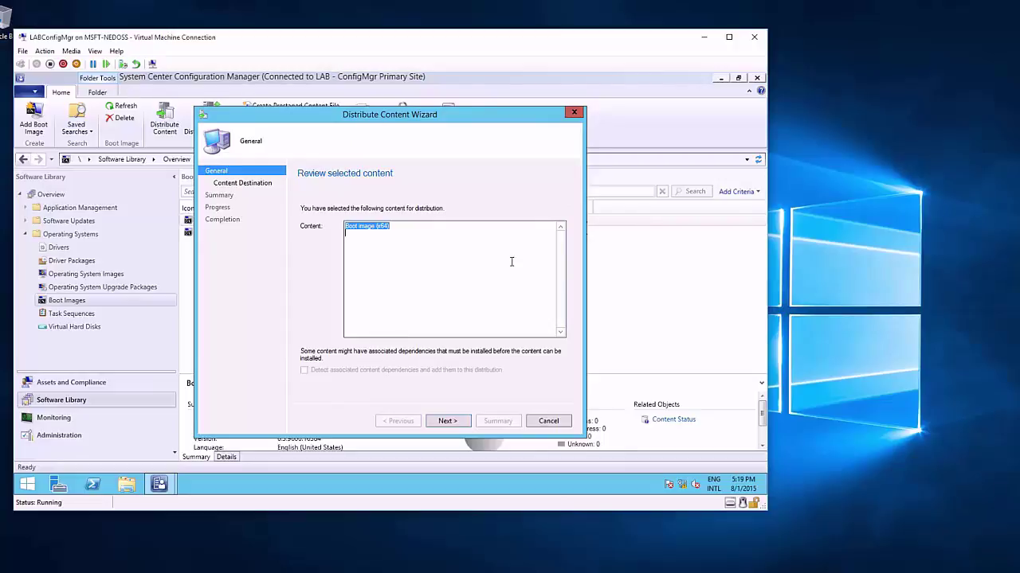
left_click(460, 423)
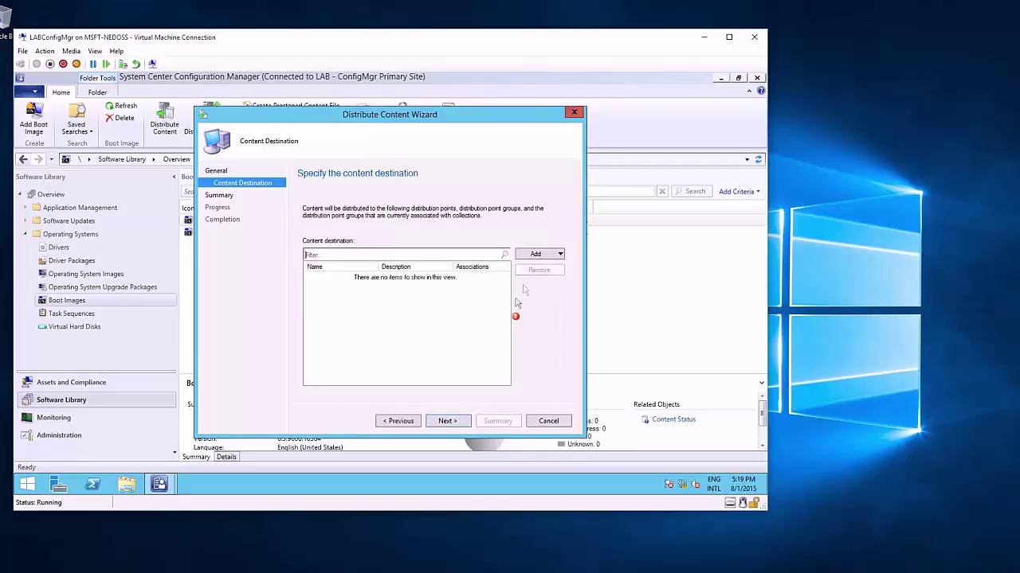
left_click(542, 256)
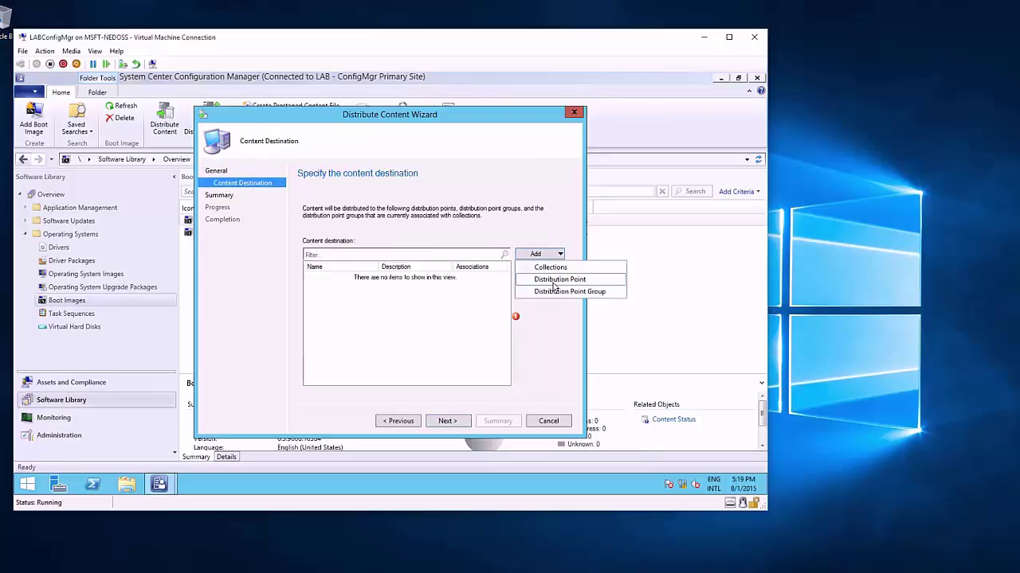
left_click(558, 281)
left_click(268, 256)
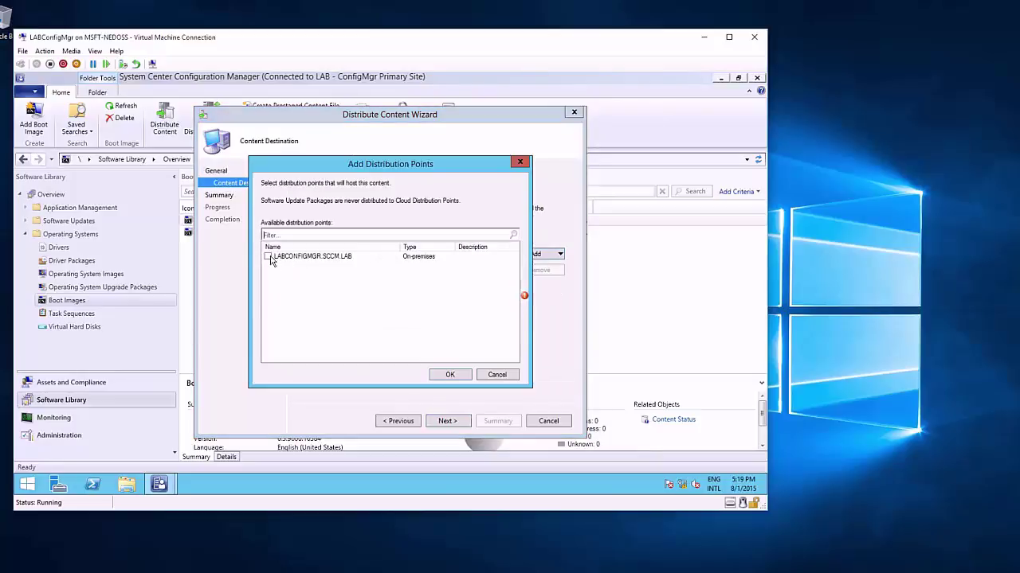
left_click(464, 377)
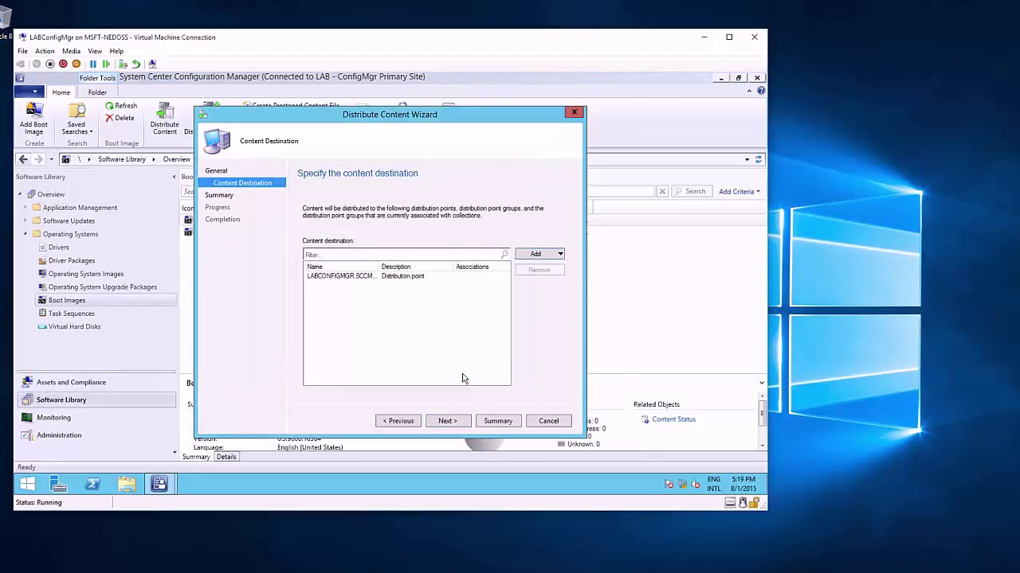
left_click(444, 422)
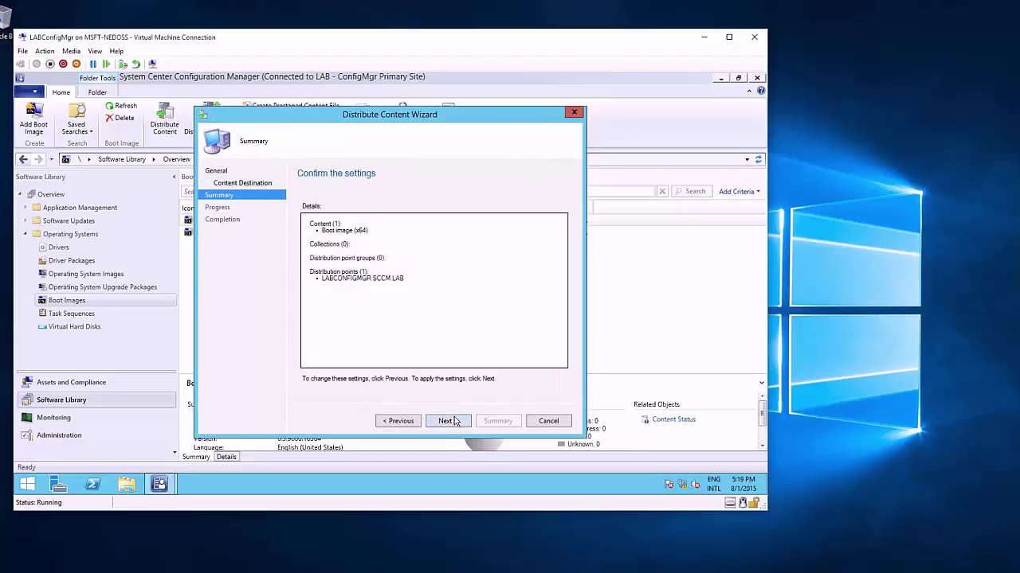
left_click(454, 421)
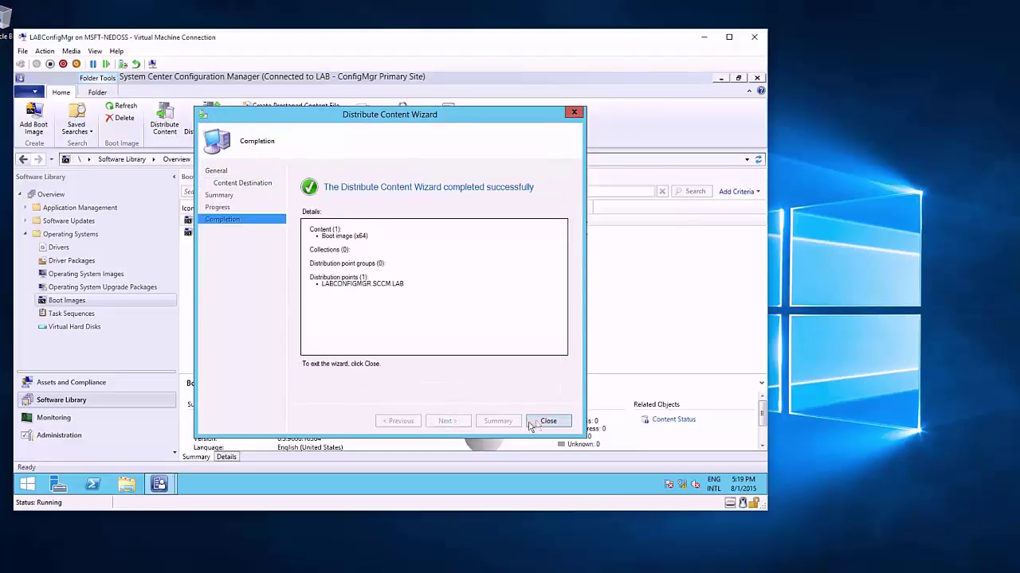
left_click(548, 421)
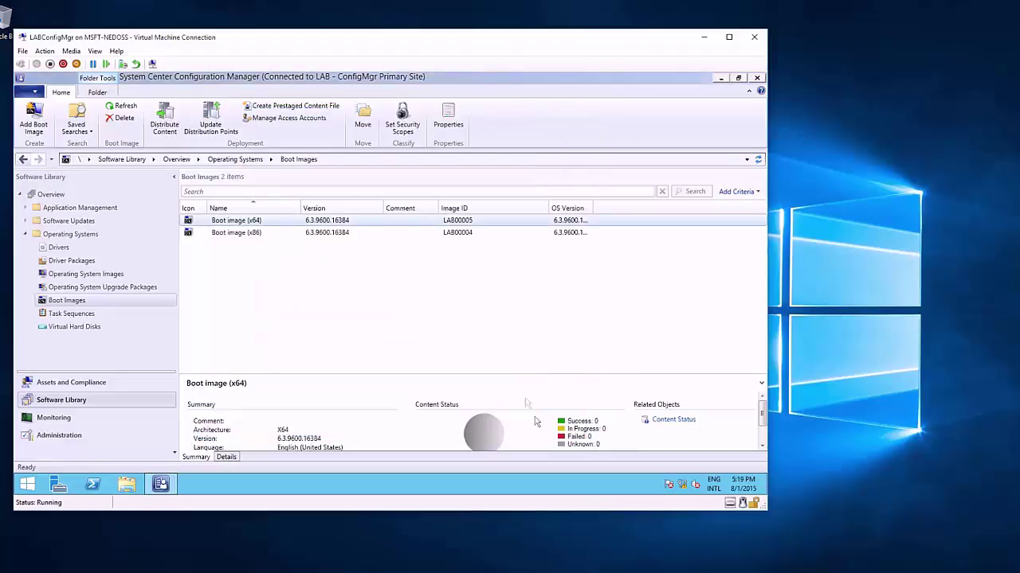
Step: Refresh Boot image (x64) details until Content Status shows 1 success of 1 targeted
left_click_drag(515, 363, 521, 326)
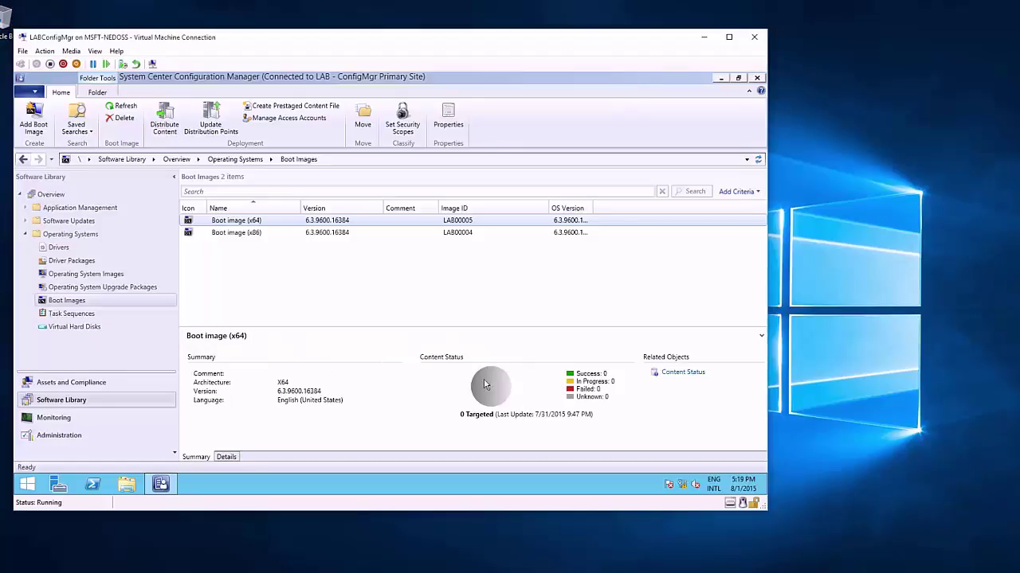
key("F5")
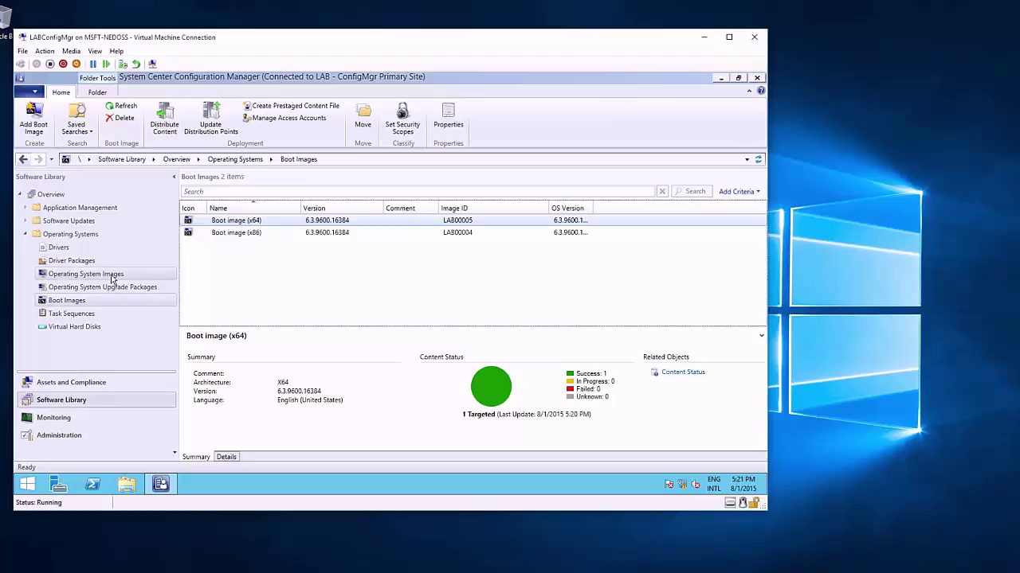
left_click(112, 278)
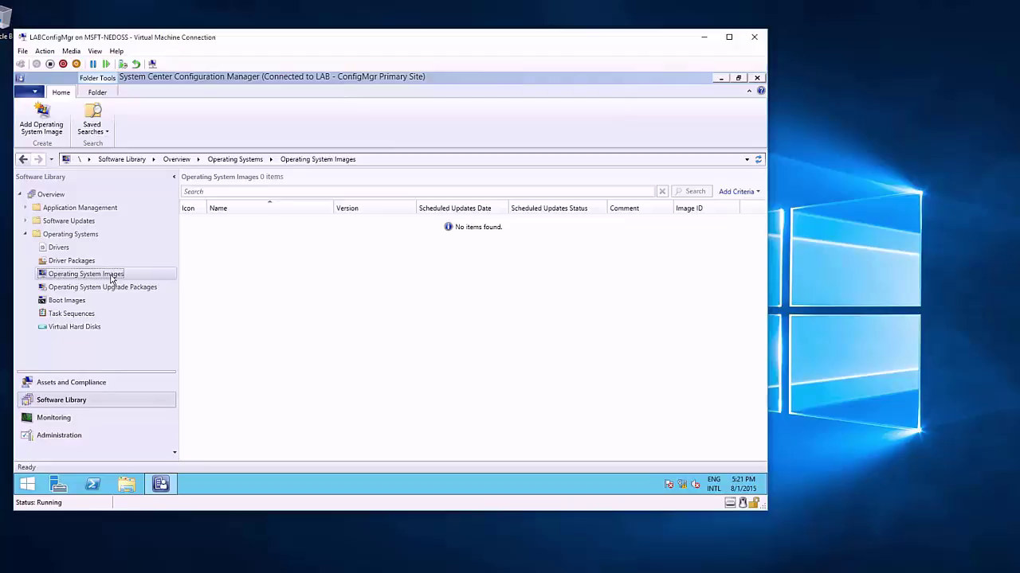
Step: Launch Add Operating System Image from the Operating System Images context menu
right_click(112, 280)
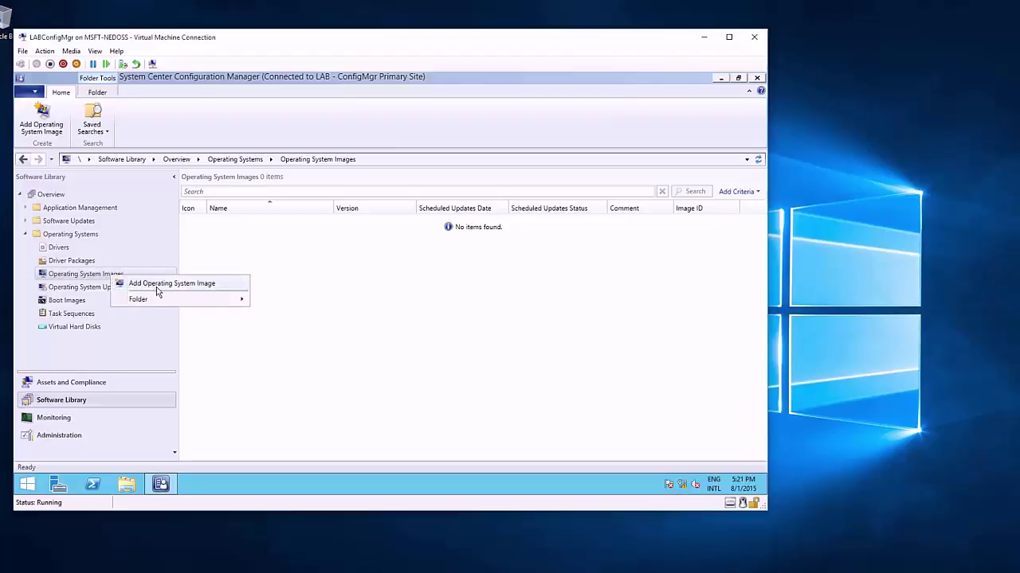
key("Escape")
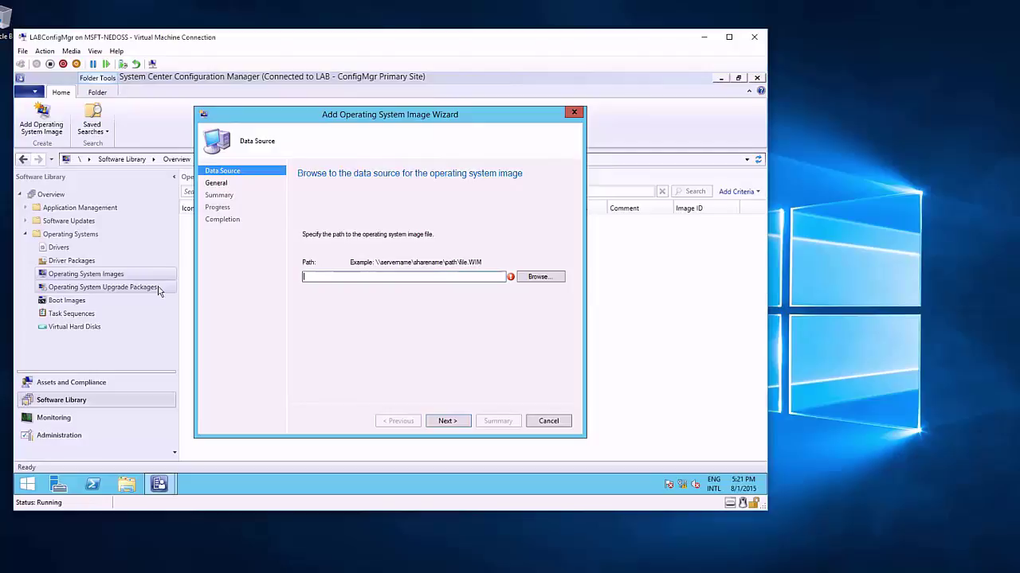
Step: Set the image path to \\labconfigmgr\osd\Windows 10 Enterprise_EN-US_x64\sources\install.wim
type("\\\\")
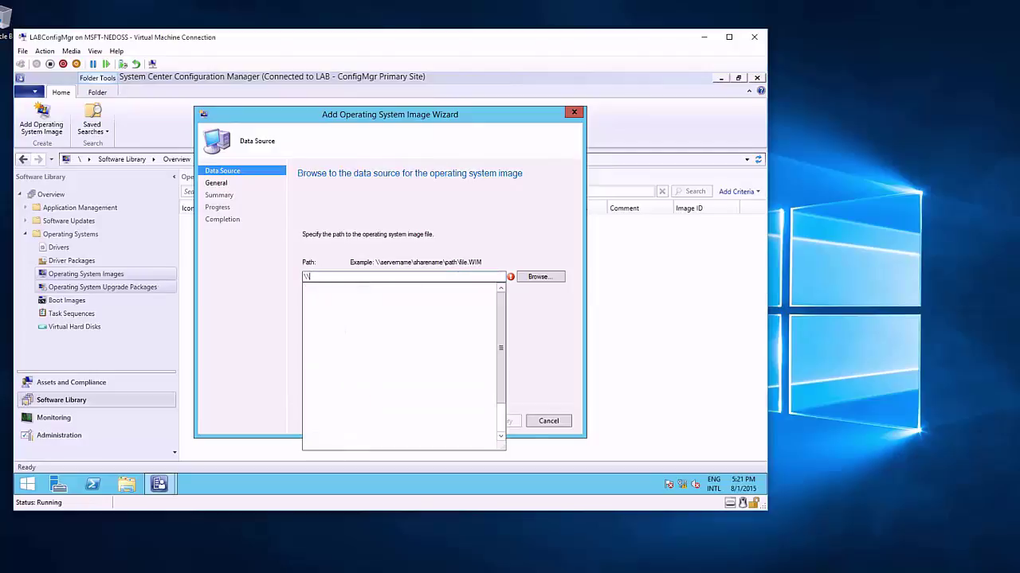
type("lab")
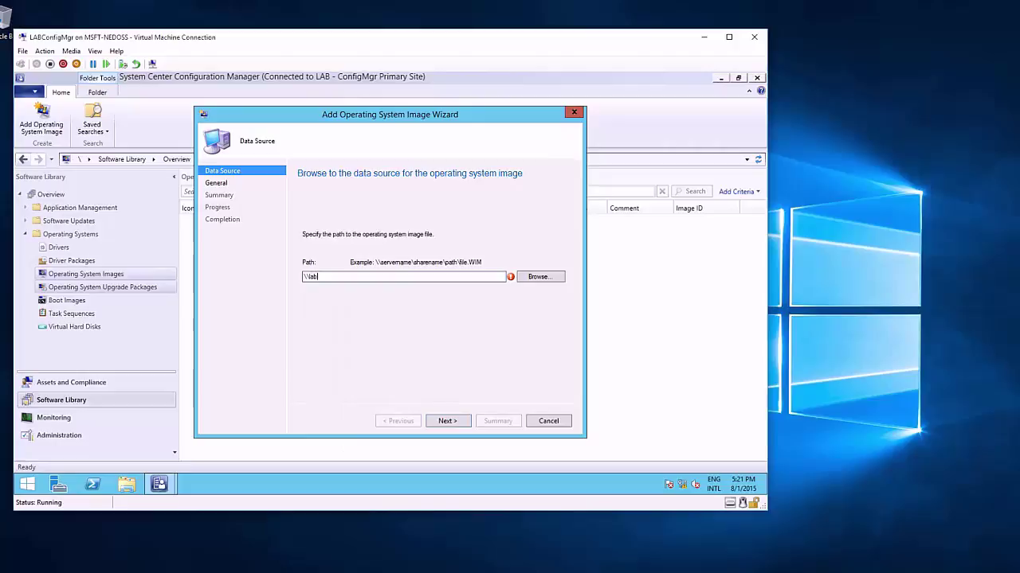
type("configmgr\\osd")
left_click(537, 276)
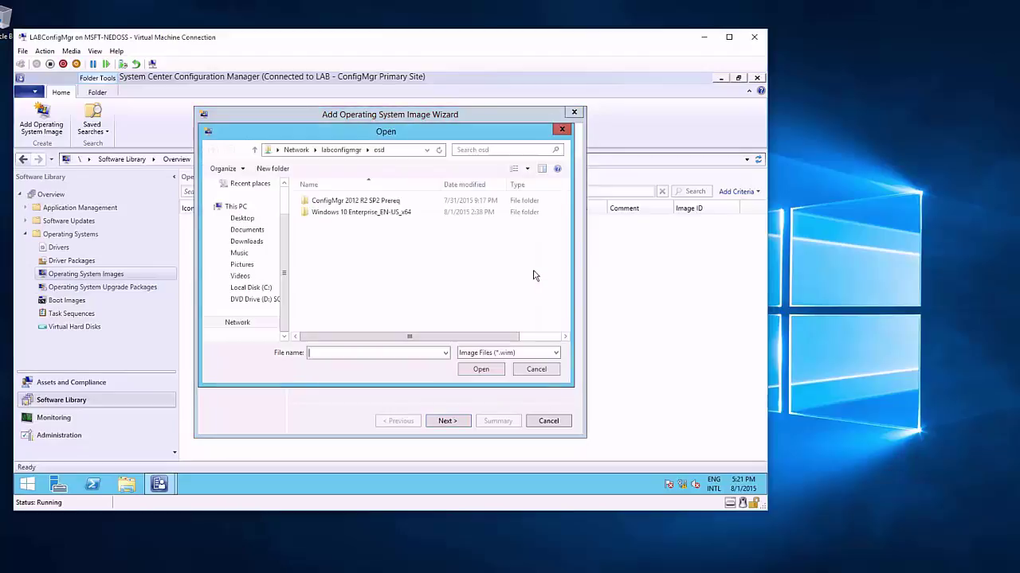
double_click(391, 214)
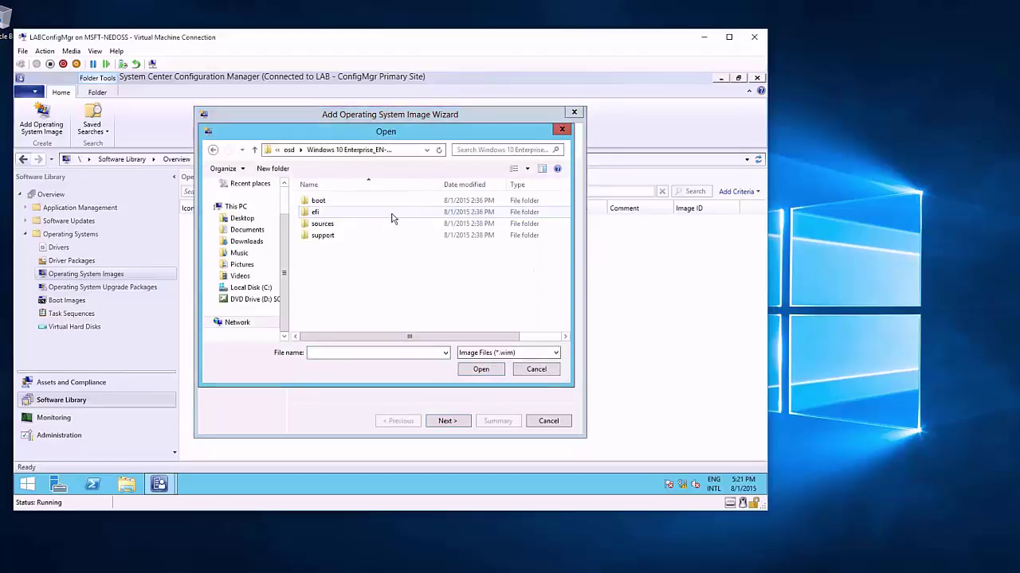
double_click(339, 225)
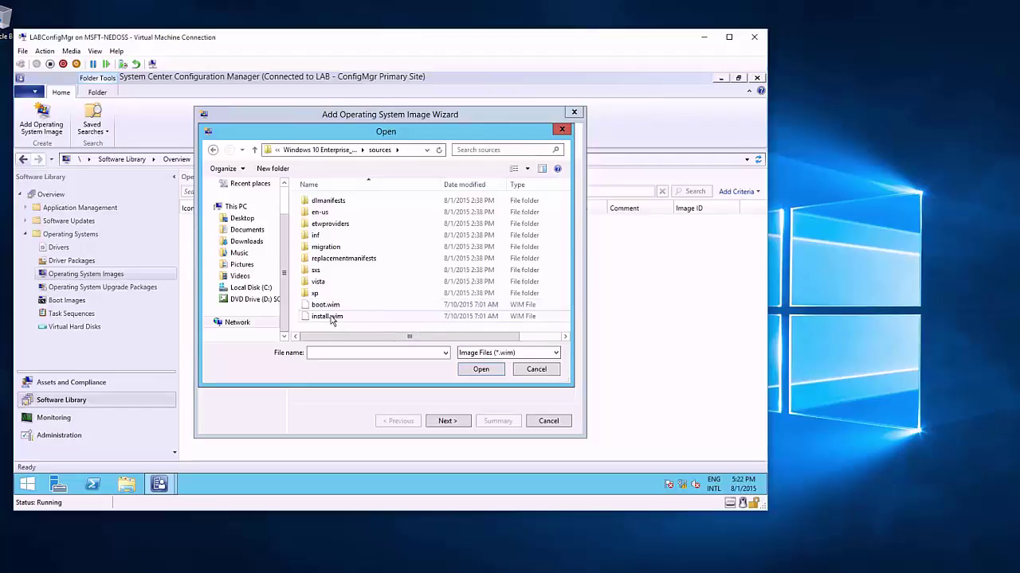
left_click(331, 318)
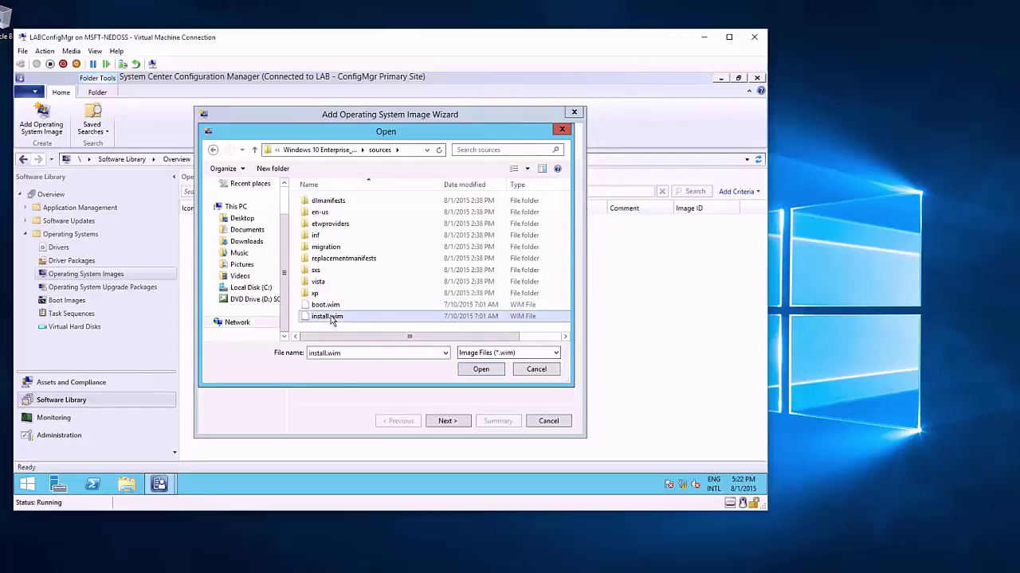
double_click(355, 319)
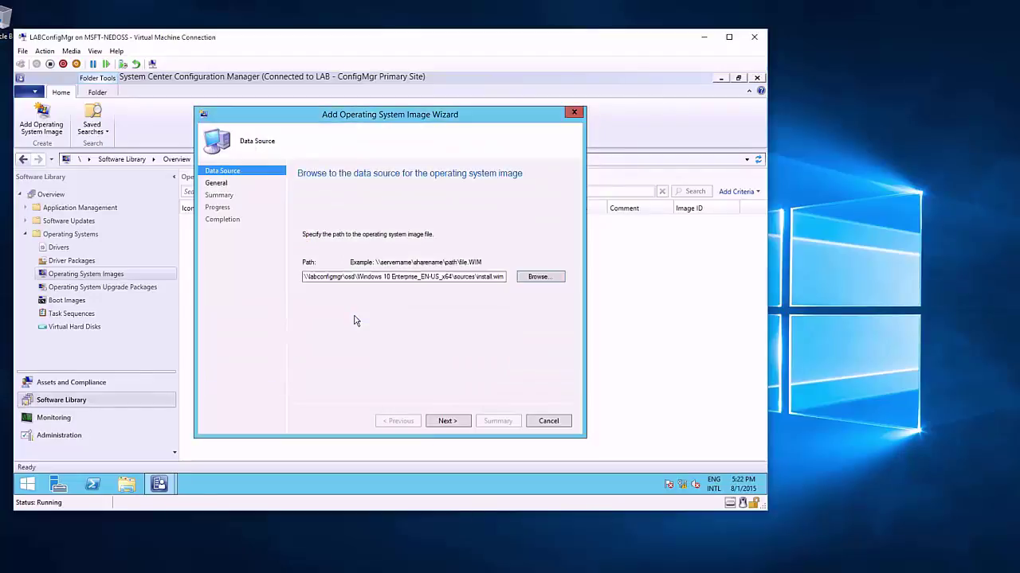
Step: Give the image a 'Created by:' comment listing the two authors' names
left_click(449, 424)
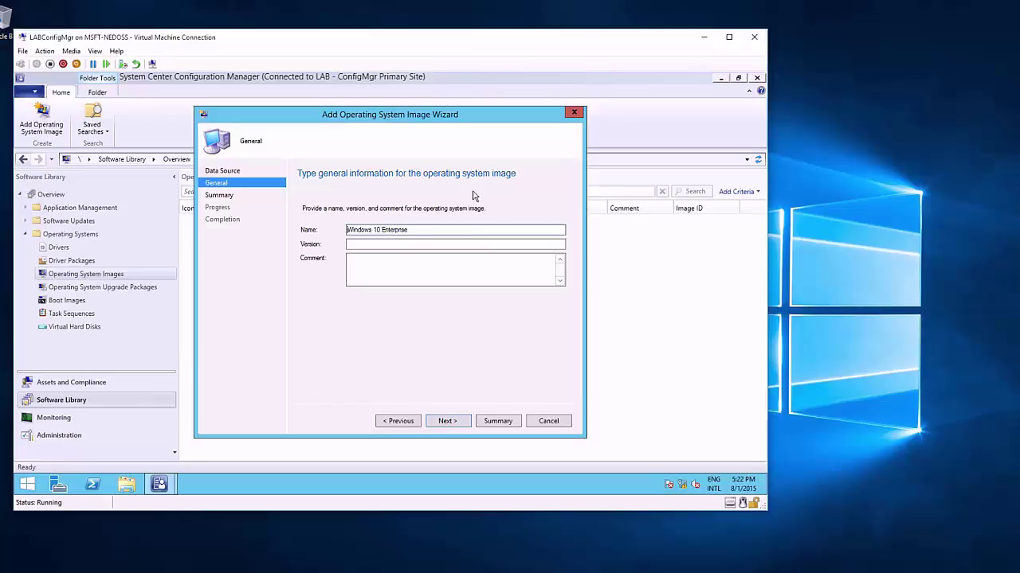
left_click(461, 264)
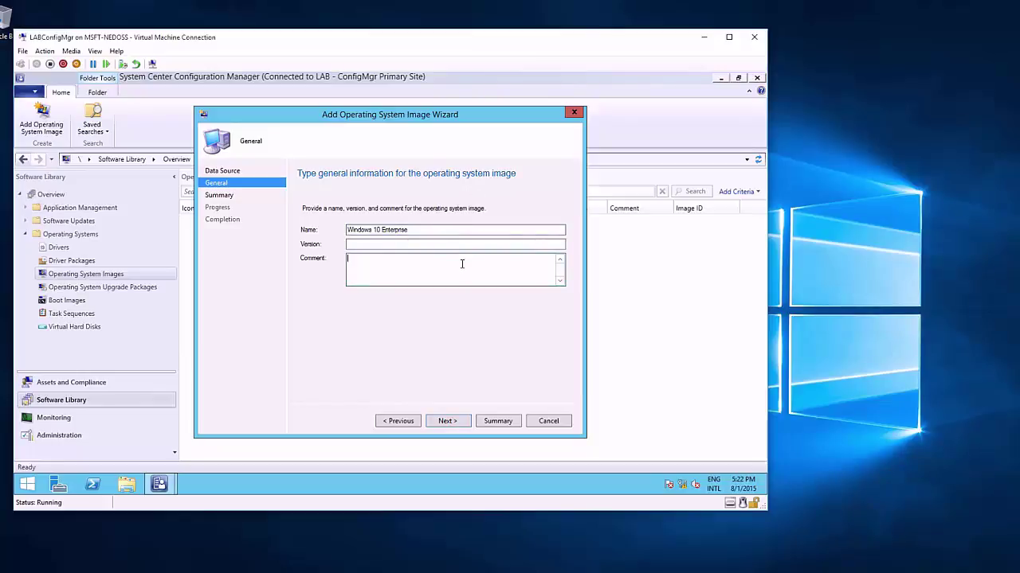
type("Created by:")
key("Return")
key("Return")
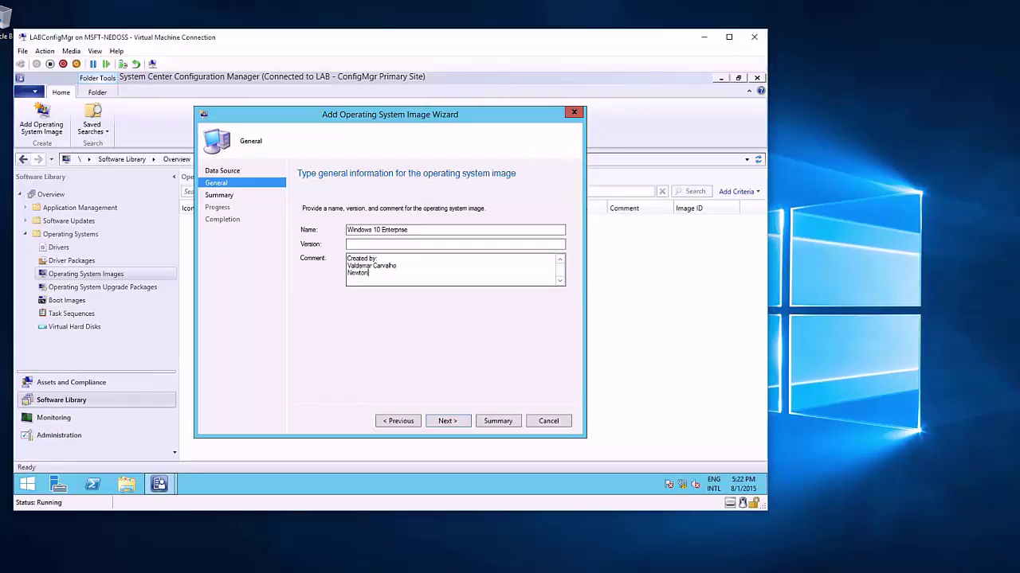
Step: Complete the wizard so the Windows 10 Enterprise image is added as LAB00006
left_click(468, 423)
left_click(447, 422)
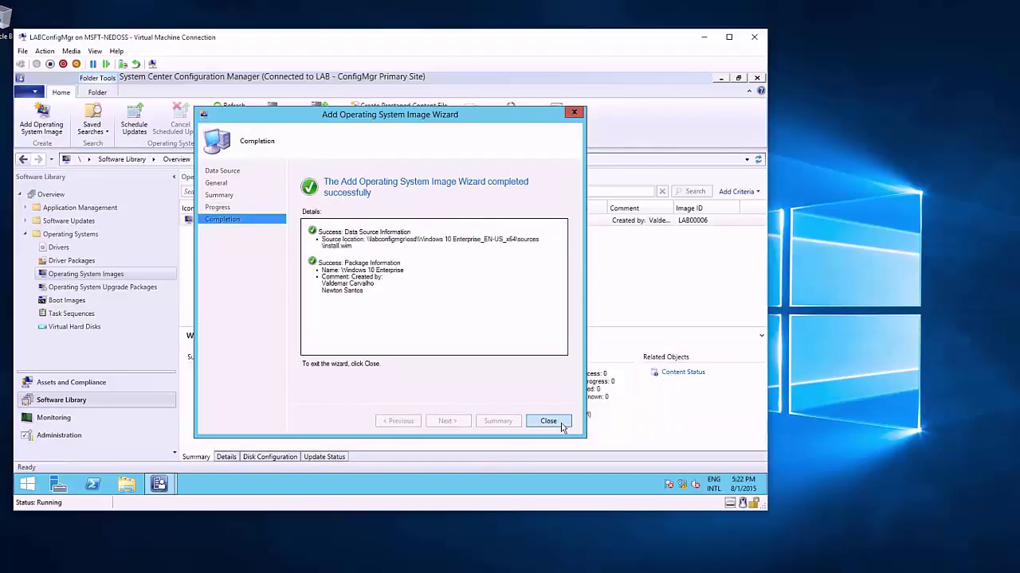
left_click(561, 427)
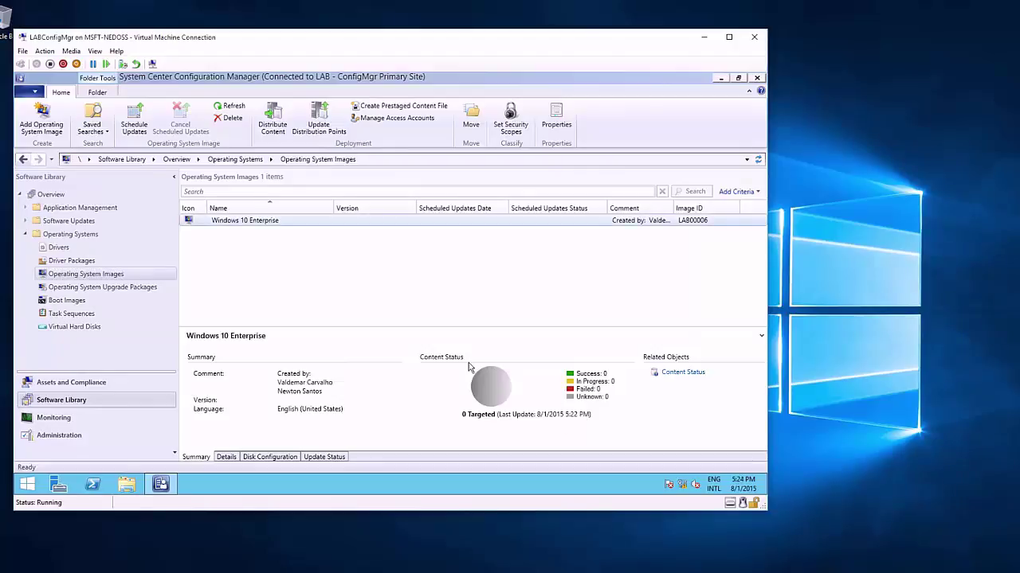
Step: Choose LABCONFIGMGR.SCCM.LAB as the distribution point for the Windows 10 Enterprise image
right_click(451, 224)
left_click(515, 285)
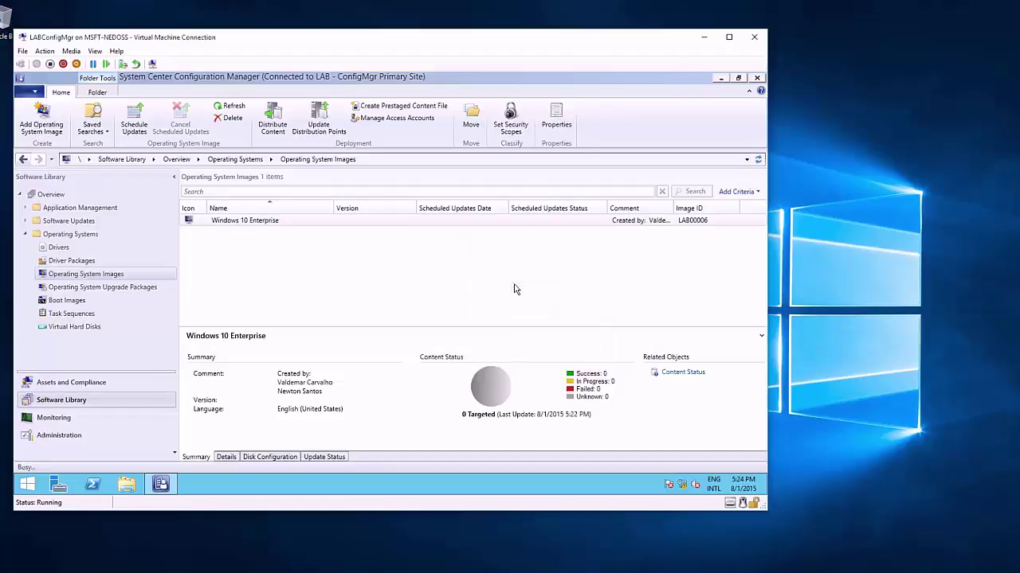
left_click(452, 423)
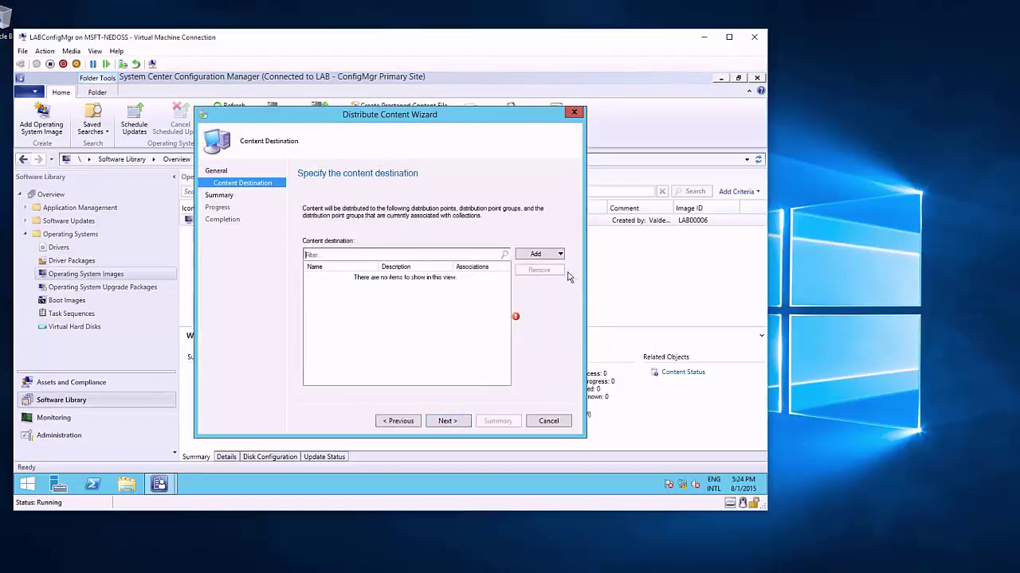
left_click(550, 255)
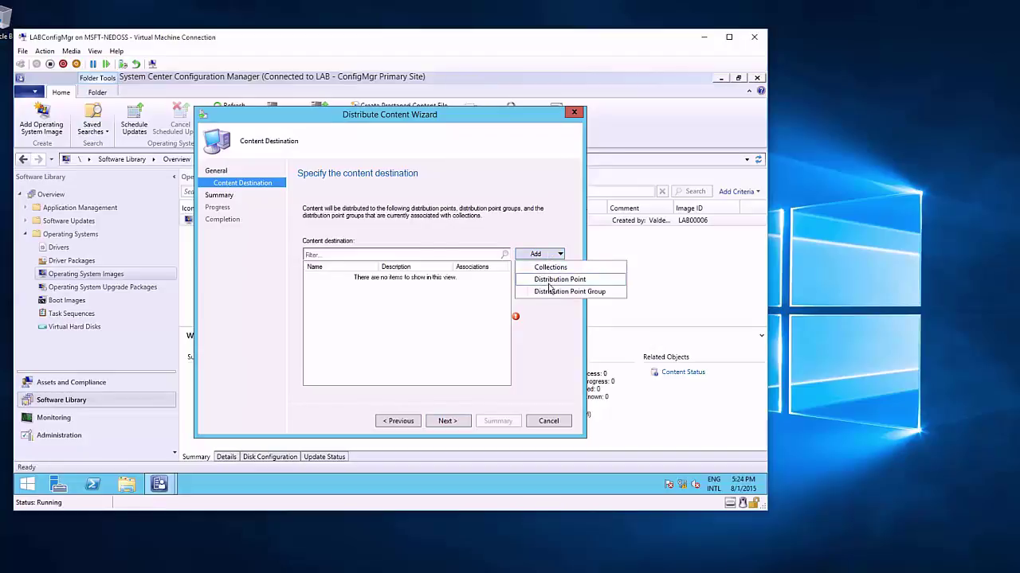
left_click(558, 280)
left_click(268, 257)
left_click(450, 374)
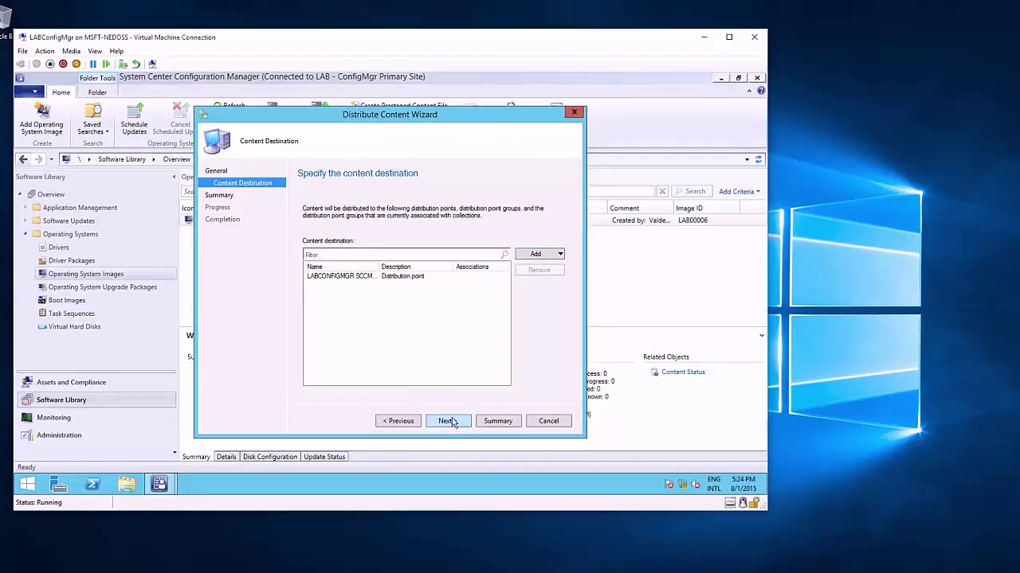
Step: Run the content distribution to that distribution point and finish the wizard
left_click(451, 421)
left_click(451, 422)
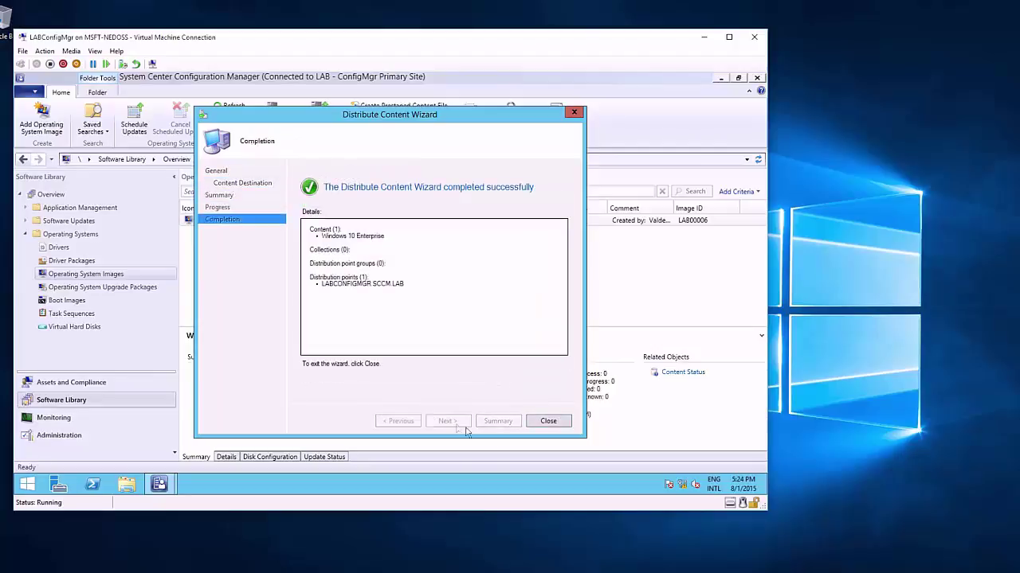
left_click(549, 421)
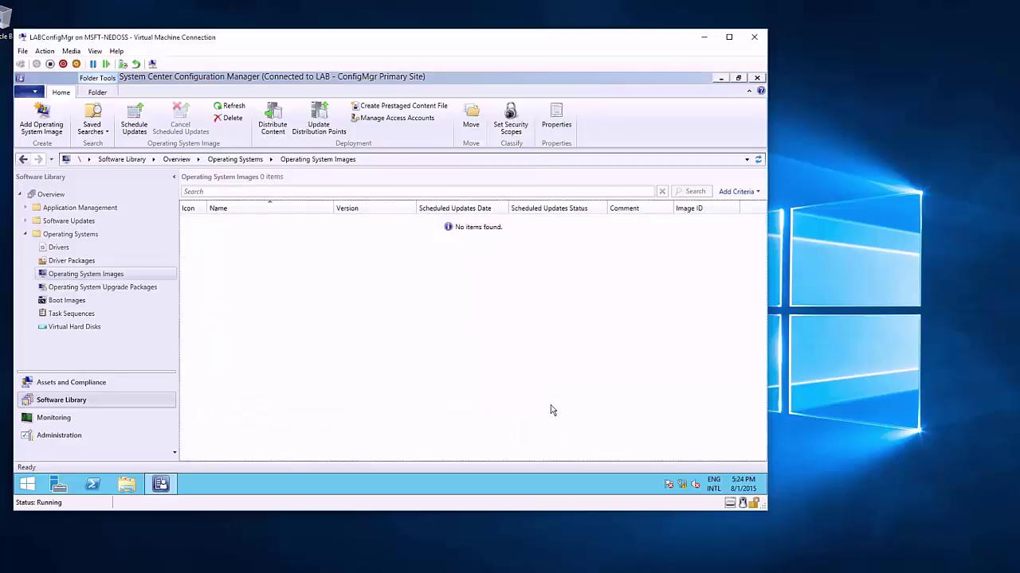